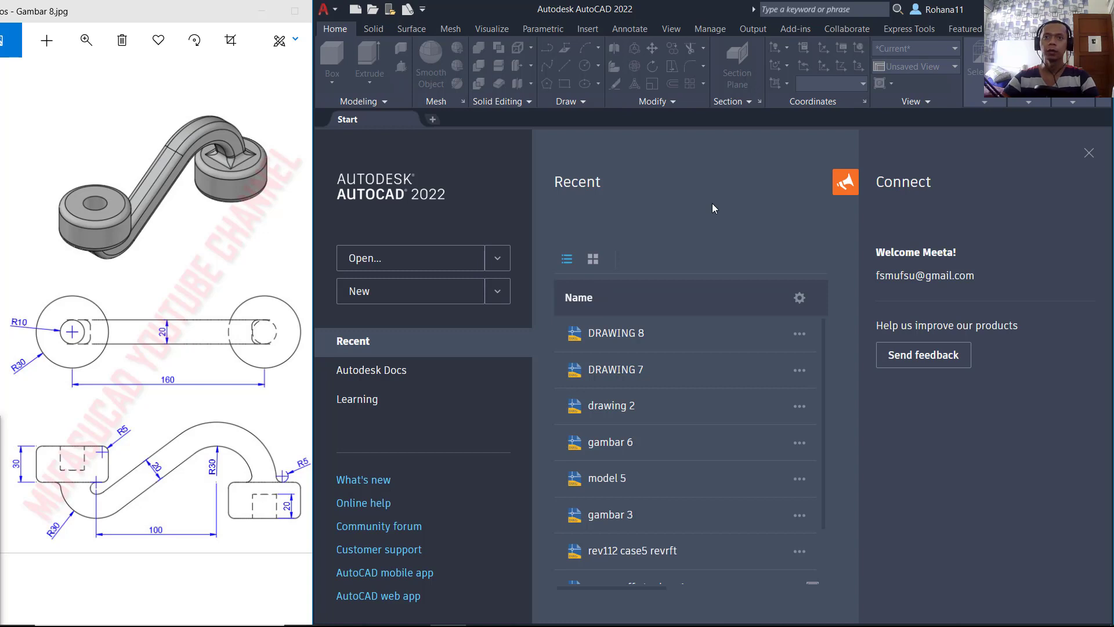
Step: Create a new blank drawing from the acadiso.dwt template
left_click(498, 292)
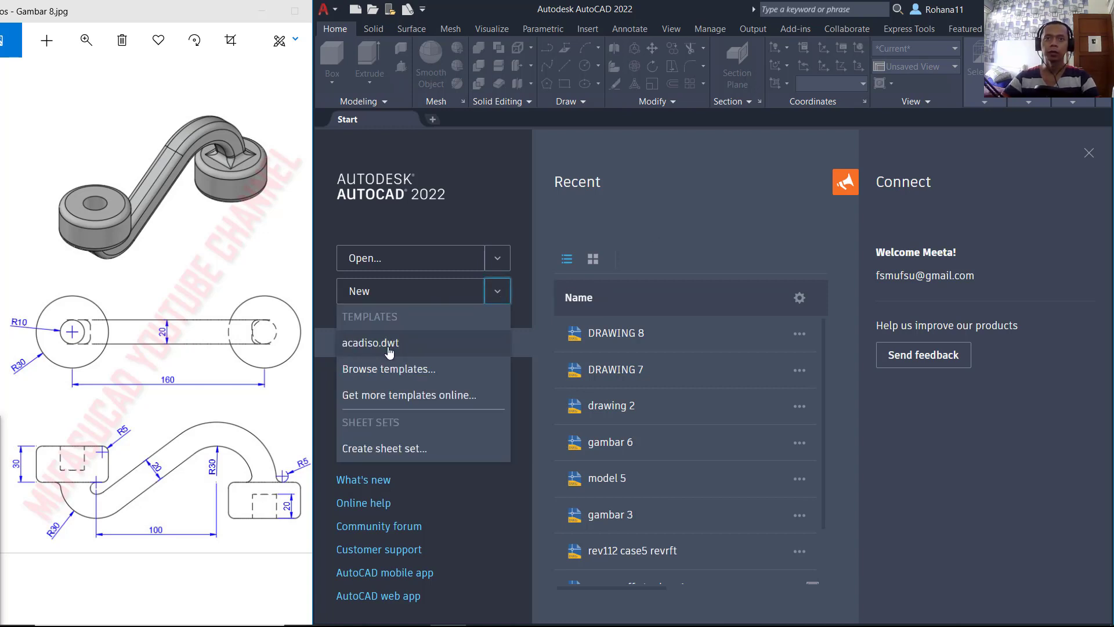
left_click(369, 345)
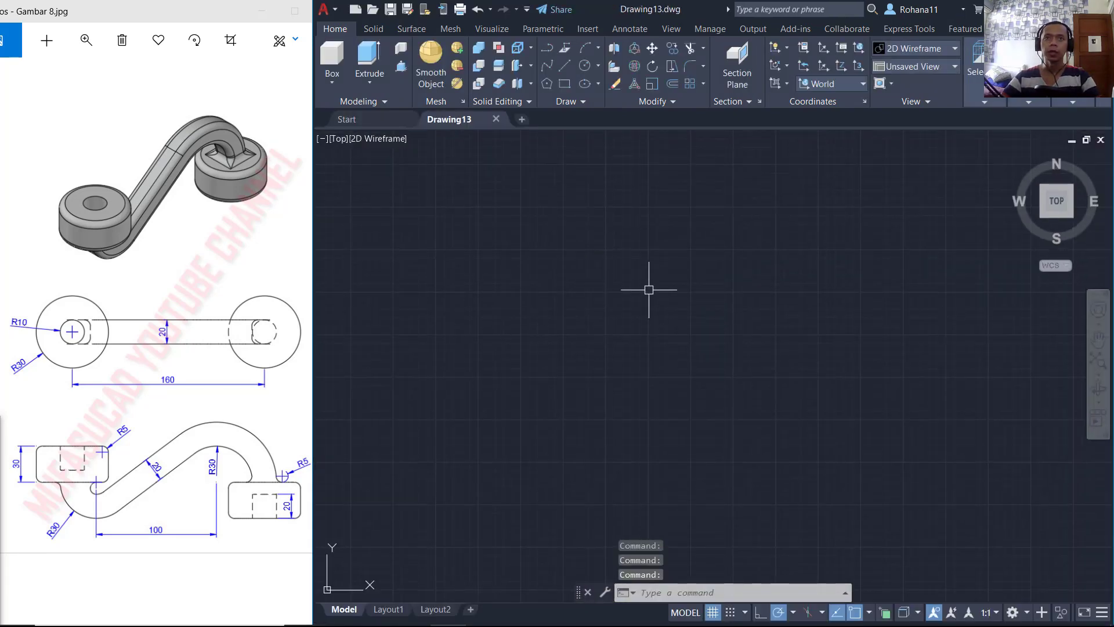
Step: Switch to the Right view and draw a circle of radius 30
left_click(339, 138)
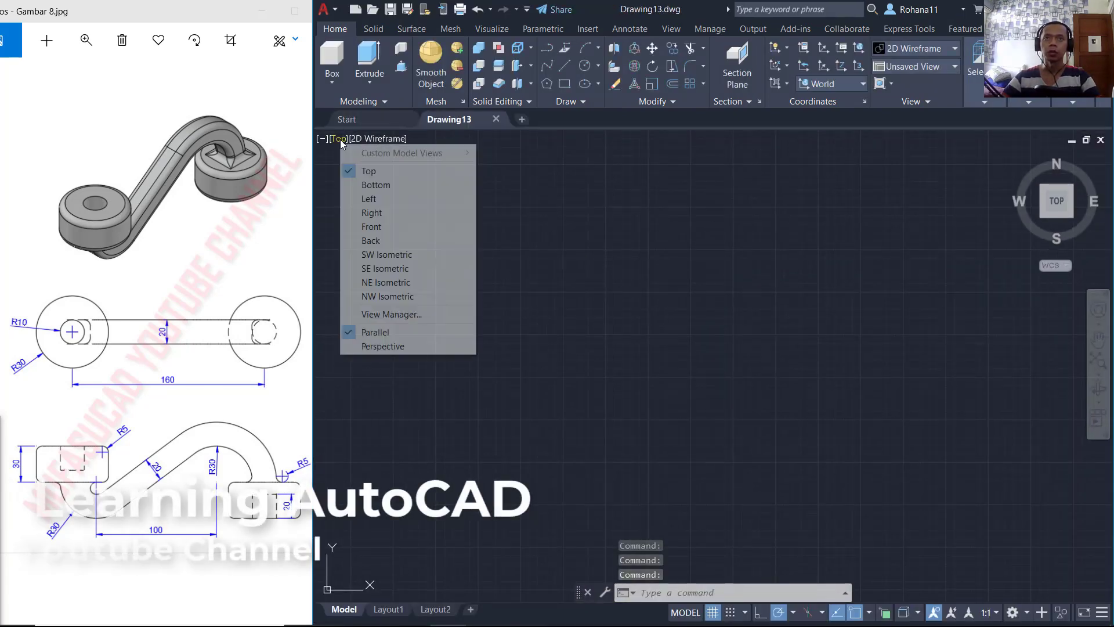
left_click(388, 212)
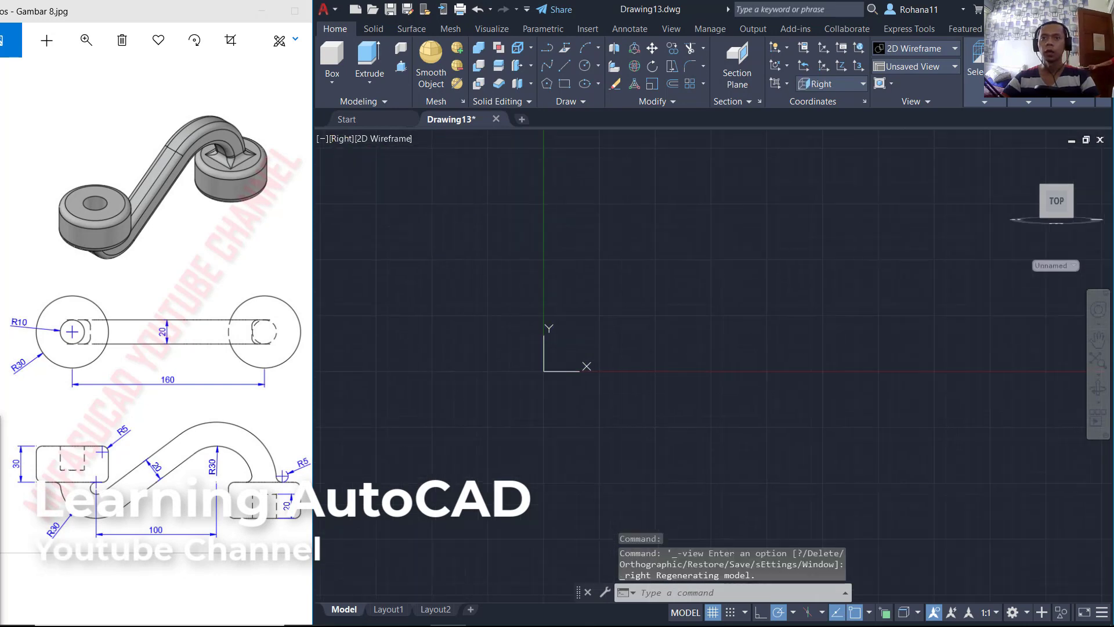
type("c")
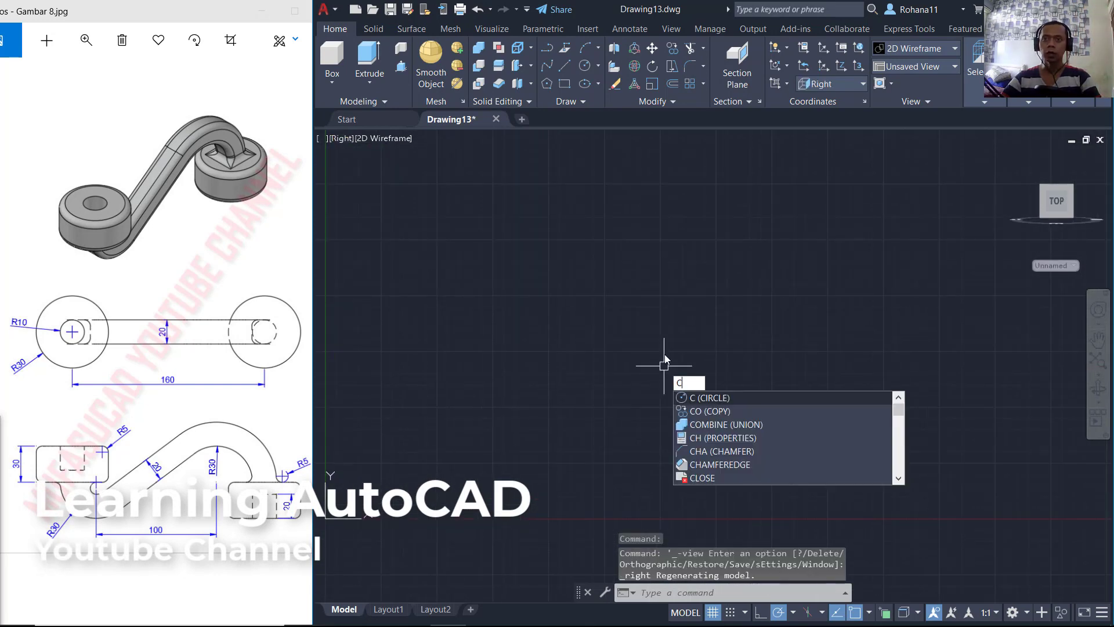
key("Return")
left_click(534, 341)
type("30")
key("Return")
Step: Copy the circle 100 units to the right
type("co")
key("Return")
left_click(591, 307)
left_click(487, 406)
key("Return")
left_click(580, 269)
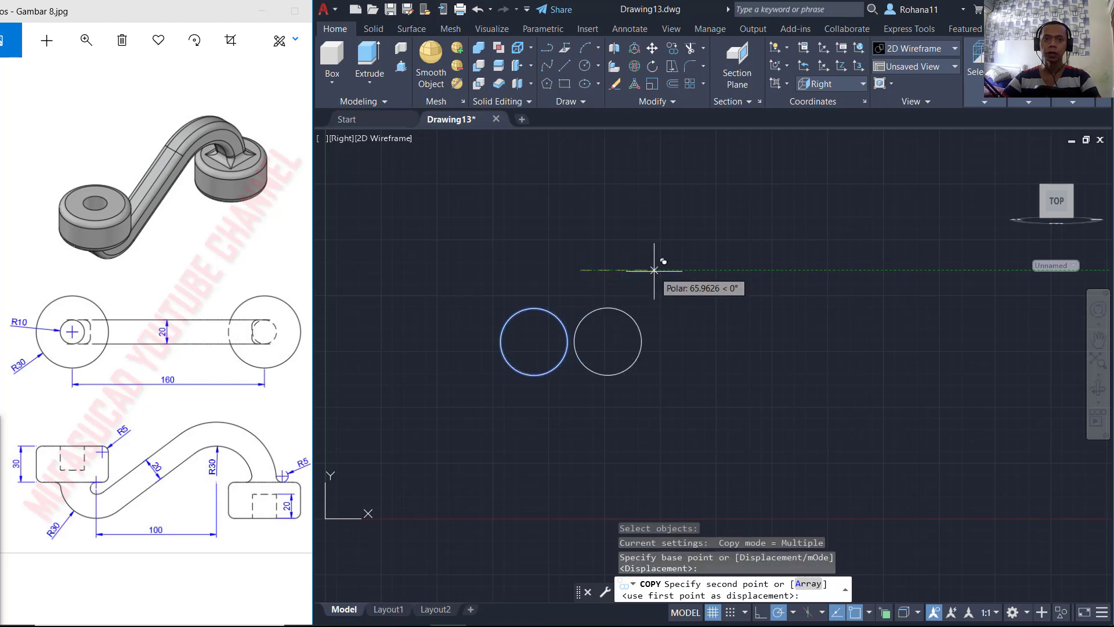
type("1")
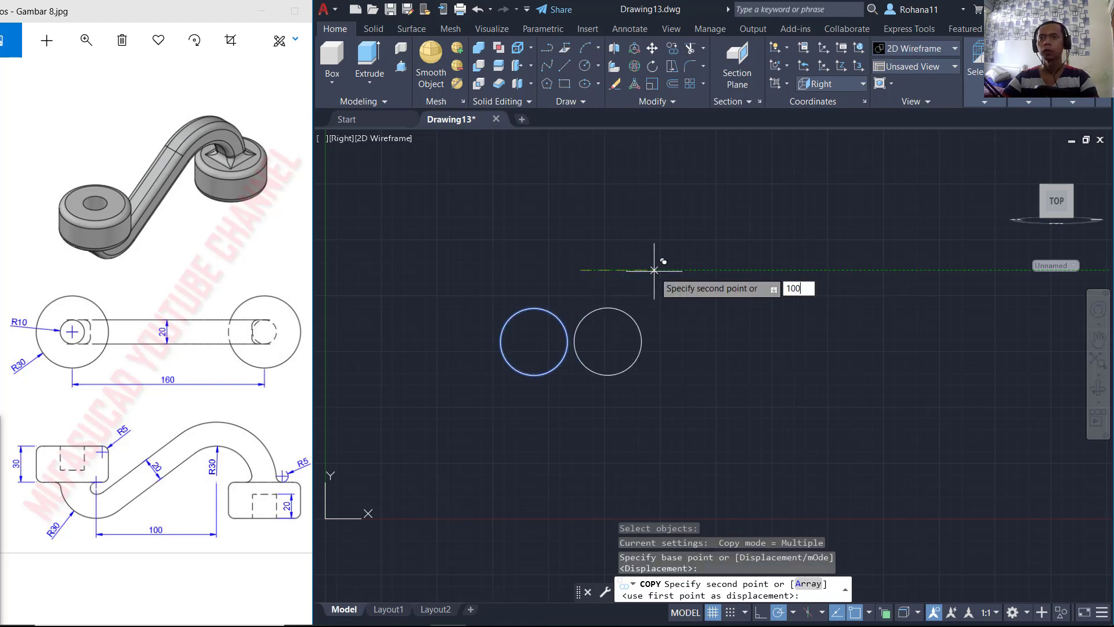
type("00")
key("Return")
key("Return")
scroll(574, 340, "up", 4)
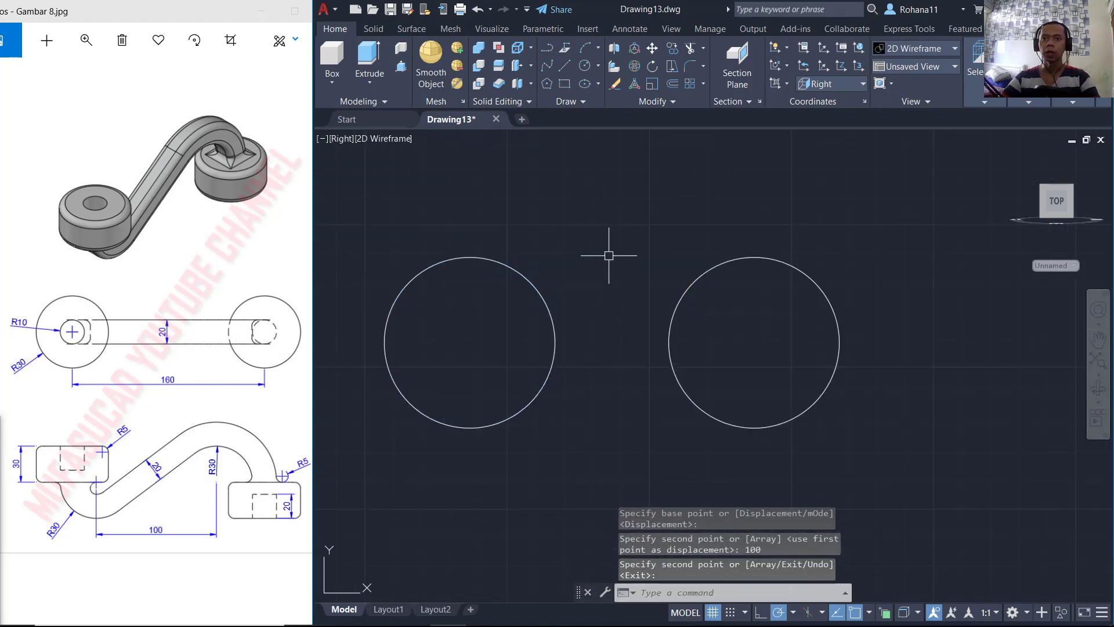
Step: Draw a line tangent to the underside of the left circle and the right circle
key("Return")
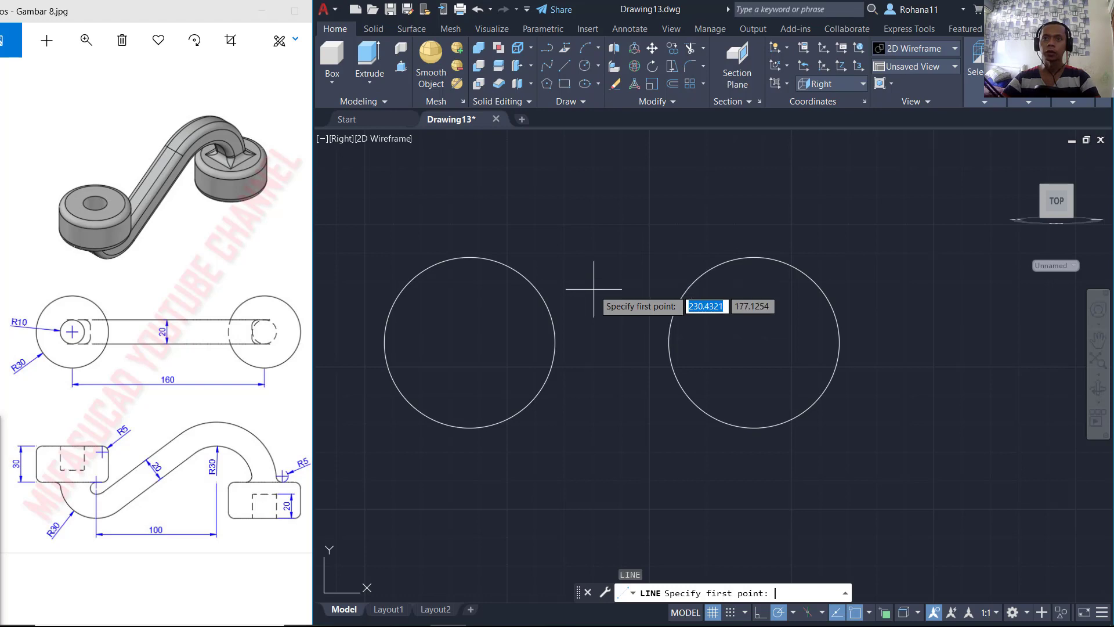
right_click(627, 343, "shift")
left_click(671, 501)
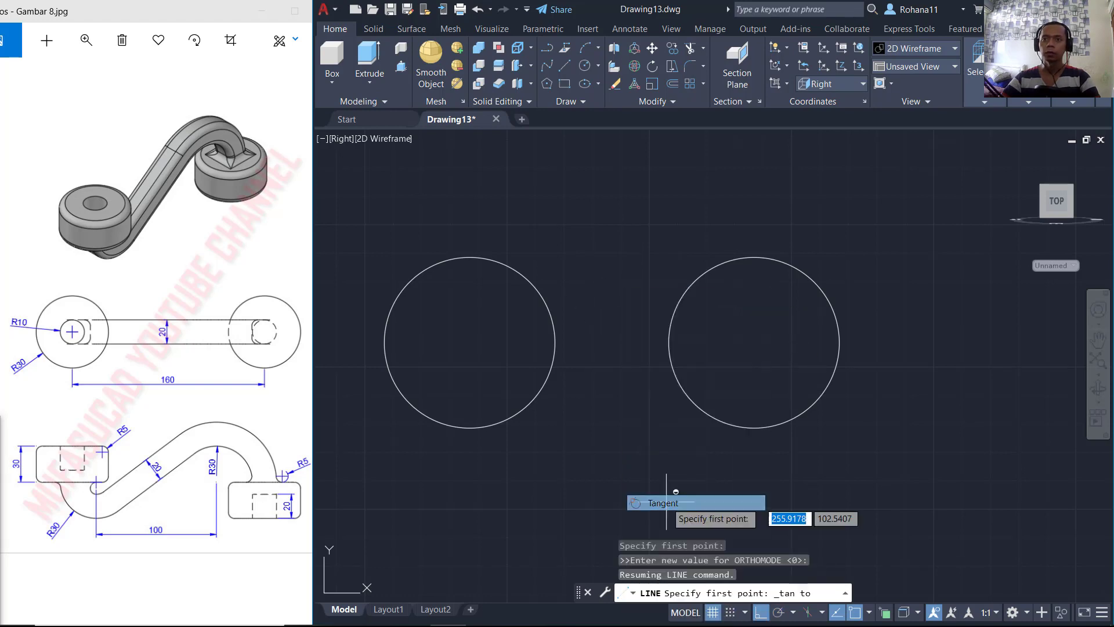
left_click(490, 426)
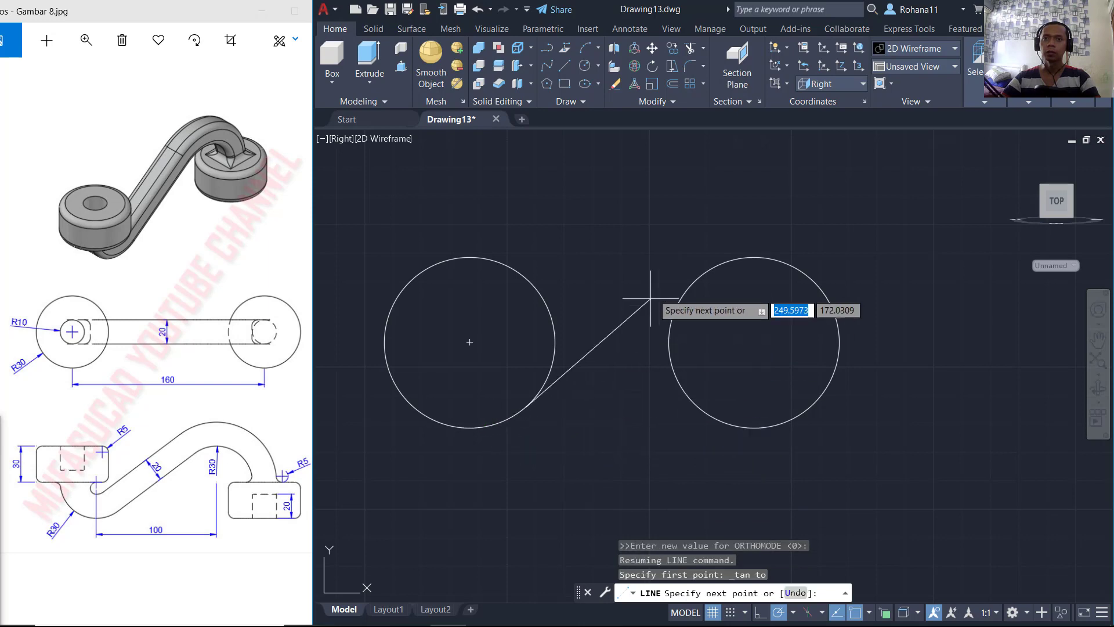
key("F8")
right_click(671, 223, "shift")
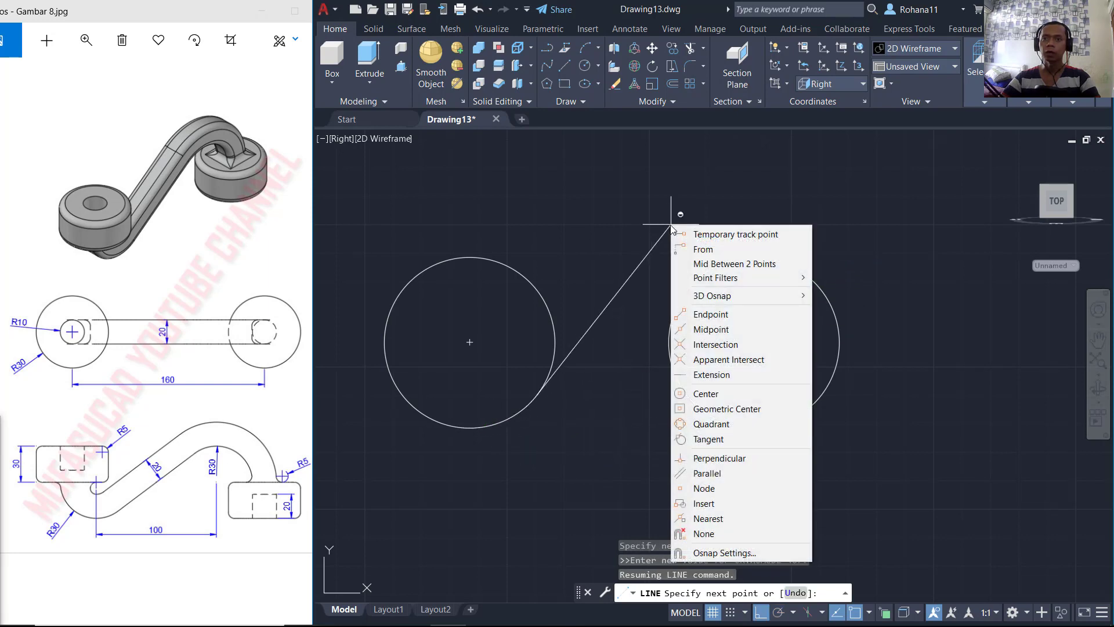
left_click(709, 439)
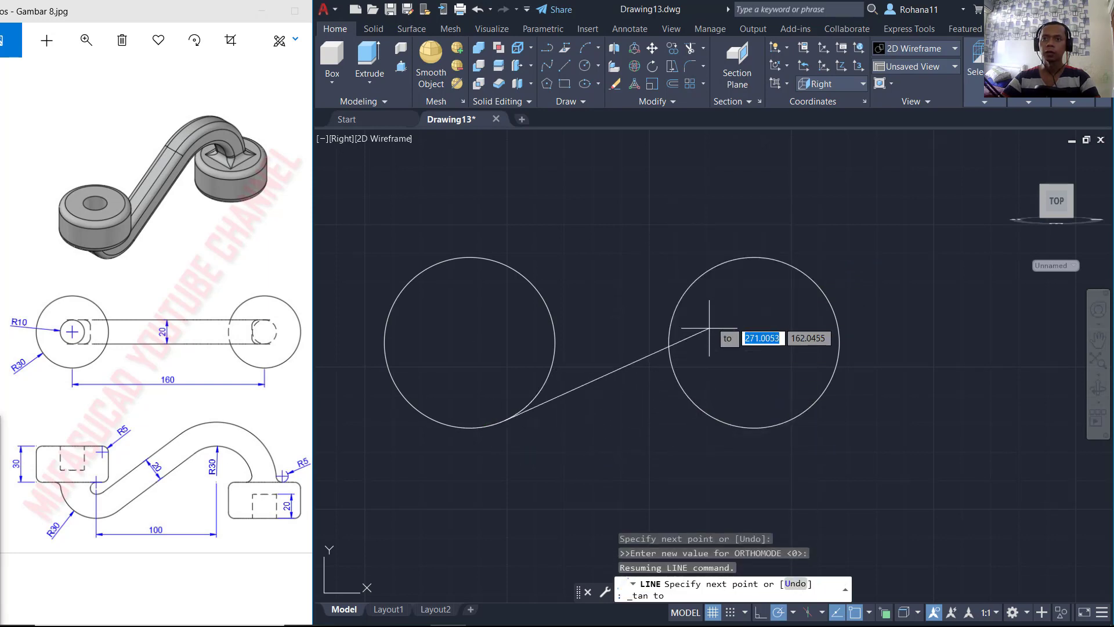
key("Escape")
Step: Draw a horizontal line from the left circle's leftmost point to the right circle's rightmost point
middle_click_drag(563, 309, 607, 300)
type("L")
key("Return")
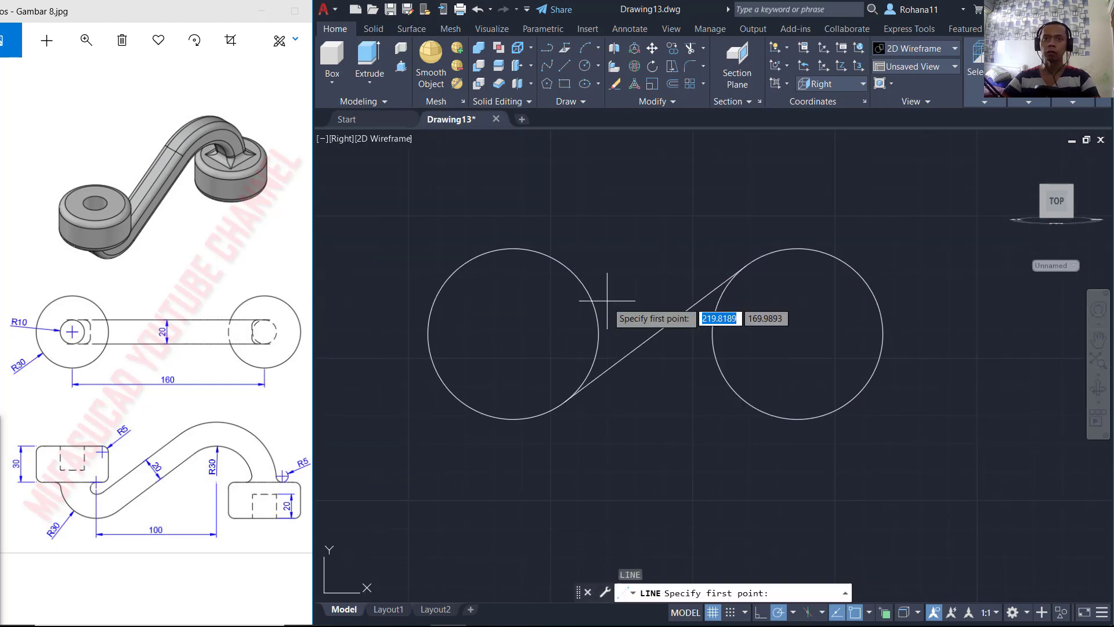
left_click(428, 333)
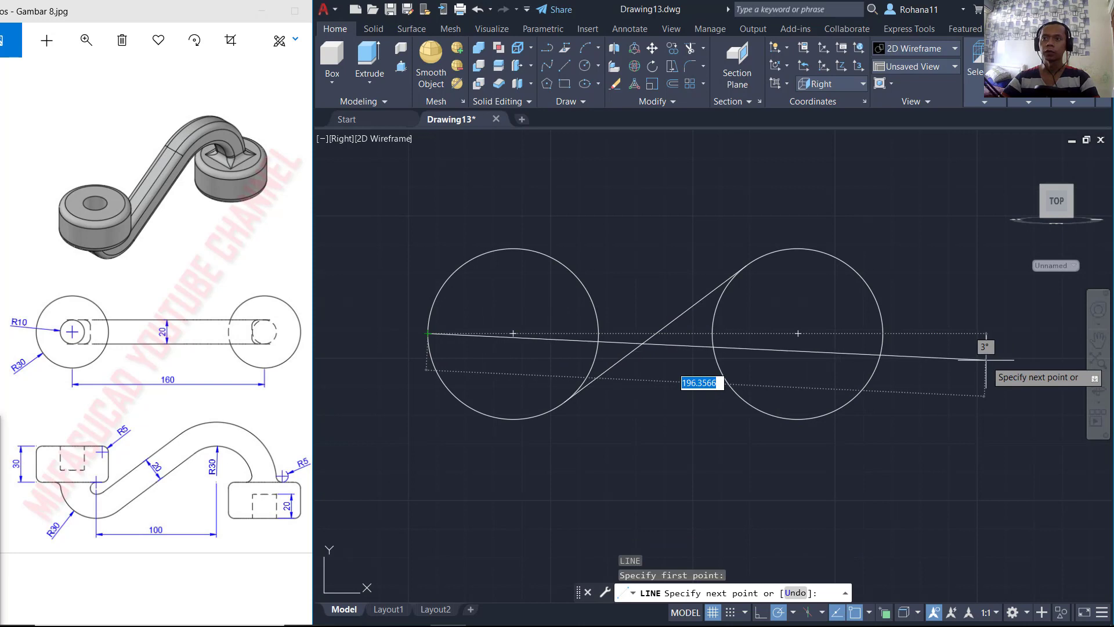
left_click(883, 333)
key("Return")
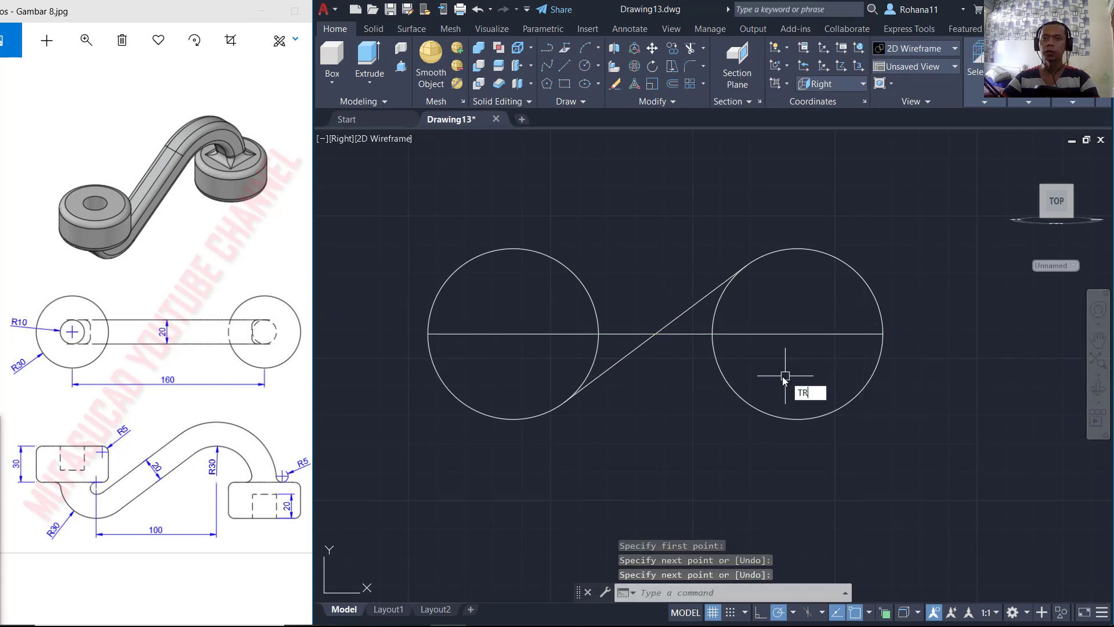
Step: Trim the left circle's upper half and the right circle's lower half, plus the inner arcs
key("Return")
left_click(597, 360)
left_click(595, 315)
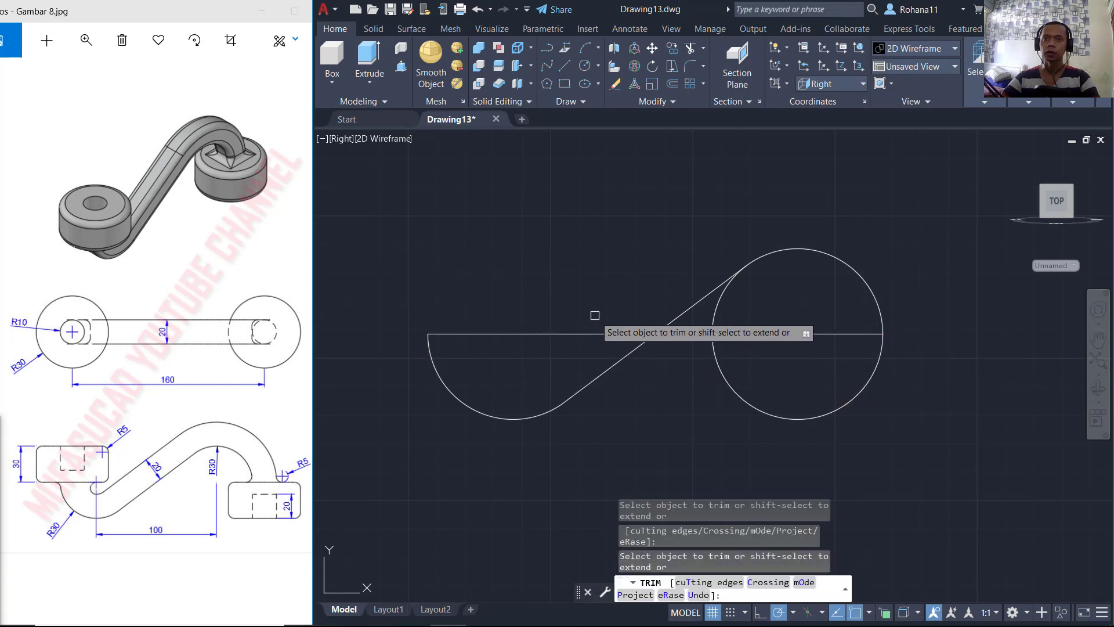
left_click(715, 316)
left_click(713, 348)
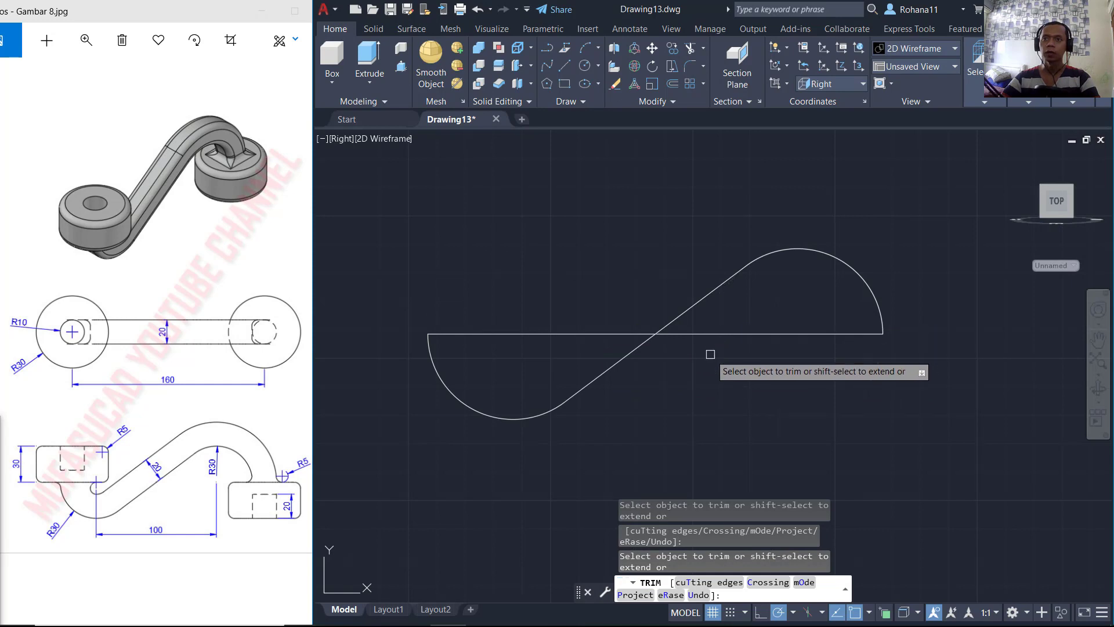
key("Return")
Step: Delete the horizontal line through the circle centres
left_click(827, 376)
left_click(796, 312)
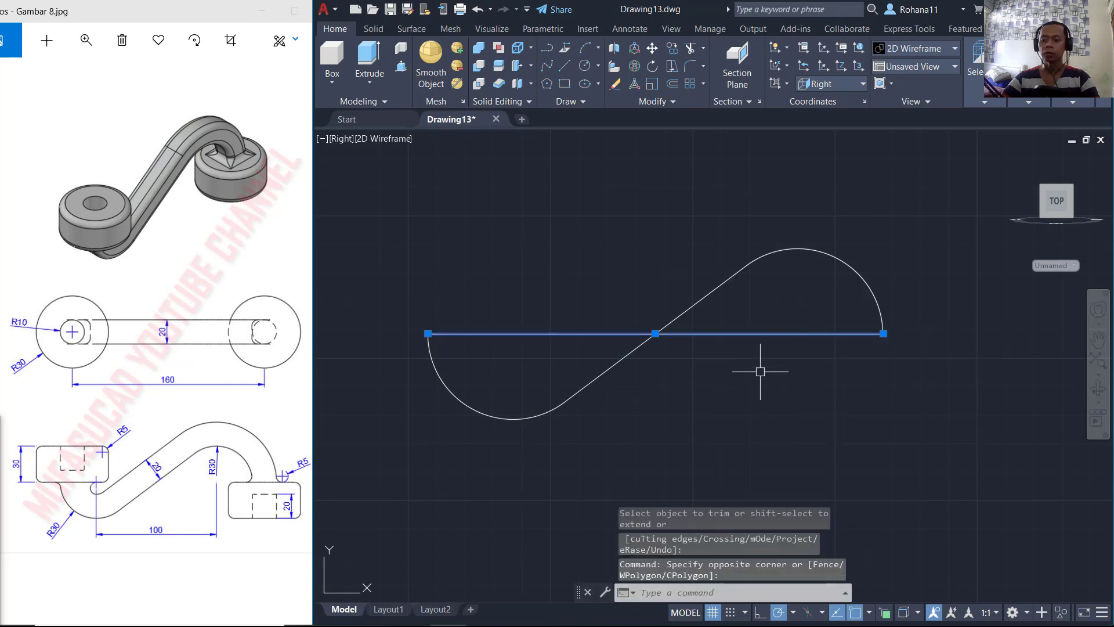
key("Delete")
middle_click_drag(656, 407, 705, 397)
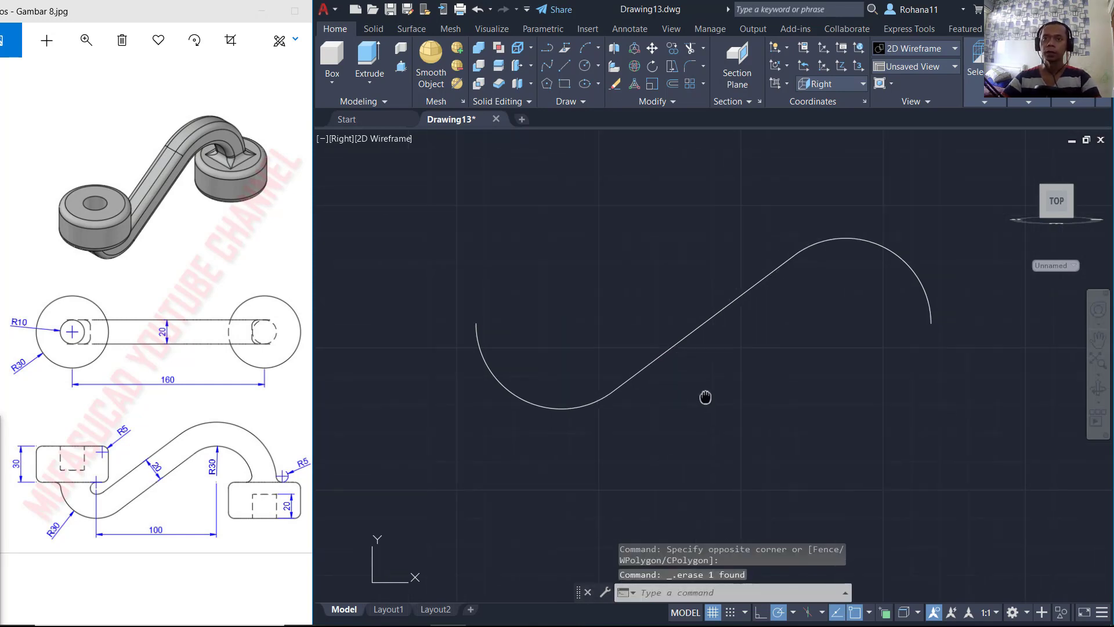
Step: Join the two arcs and the tangent line into one S-shaped polyline
key("Return")
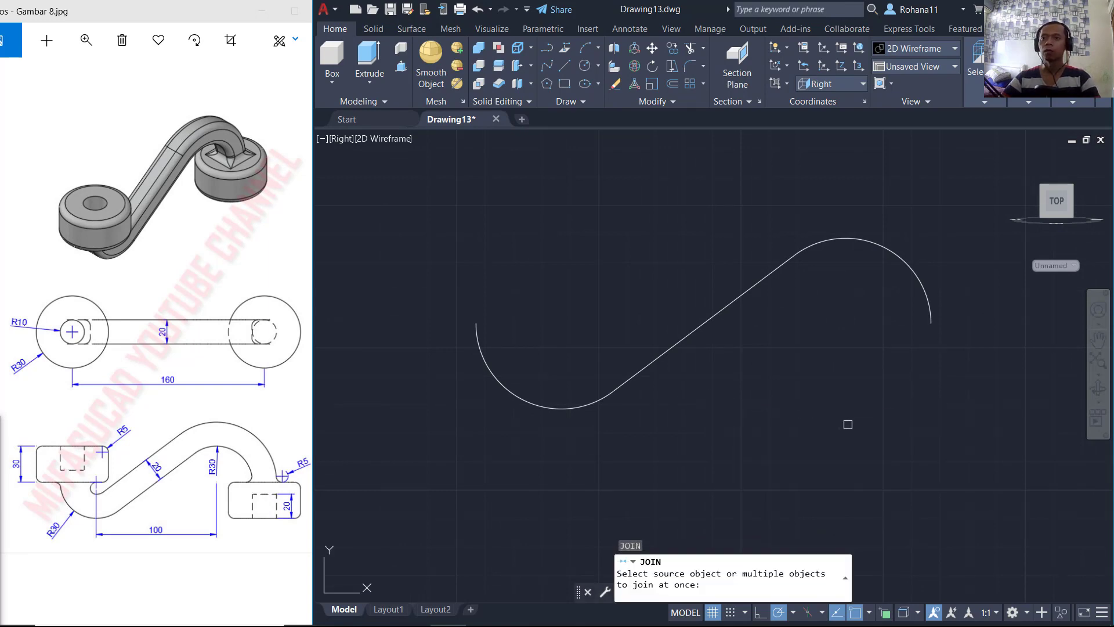
left_click(974, 446)
left_click(453, 192)
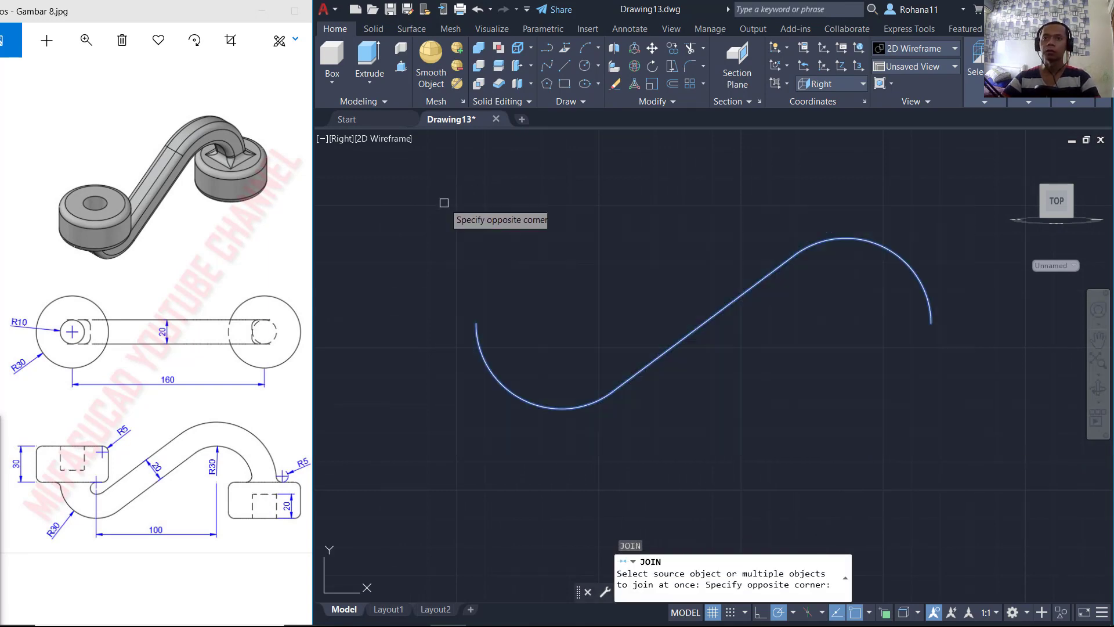
key("Return")
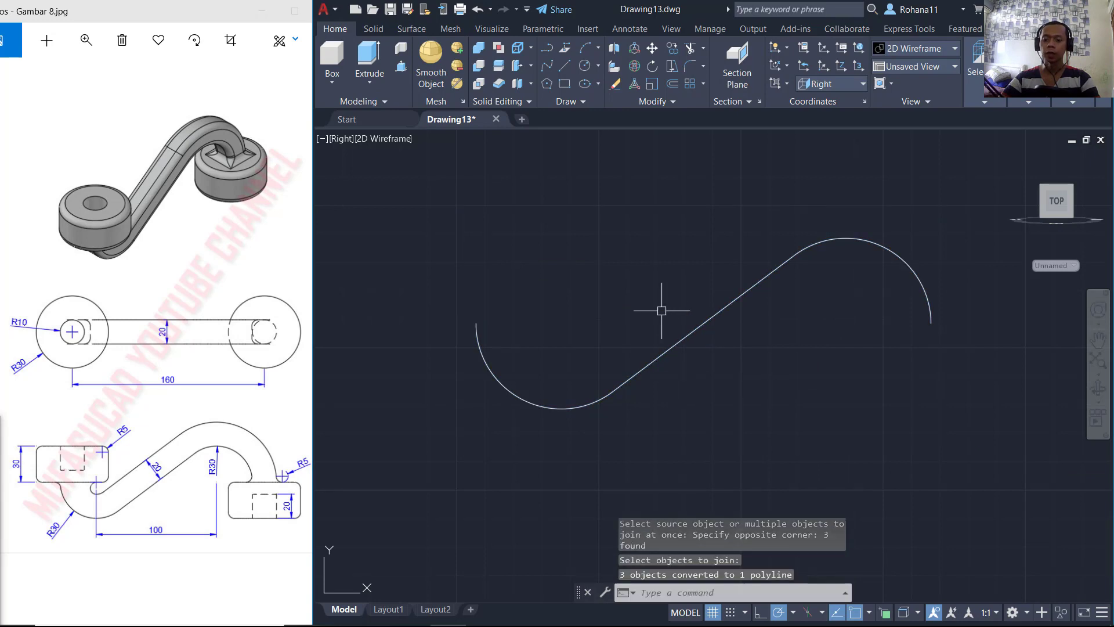
Step: Offset the S-shaped curve 20 units upward
type("O")
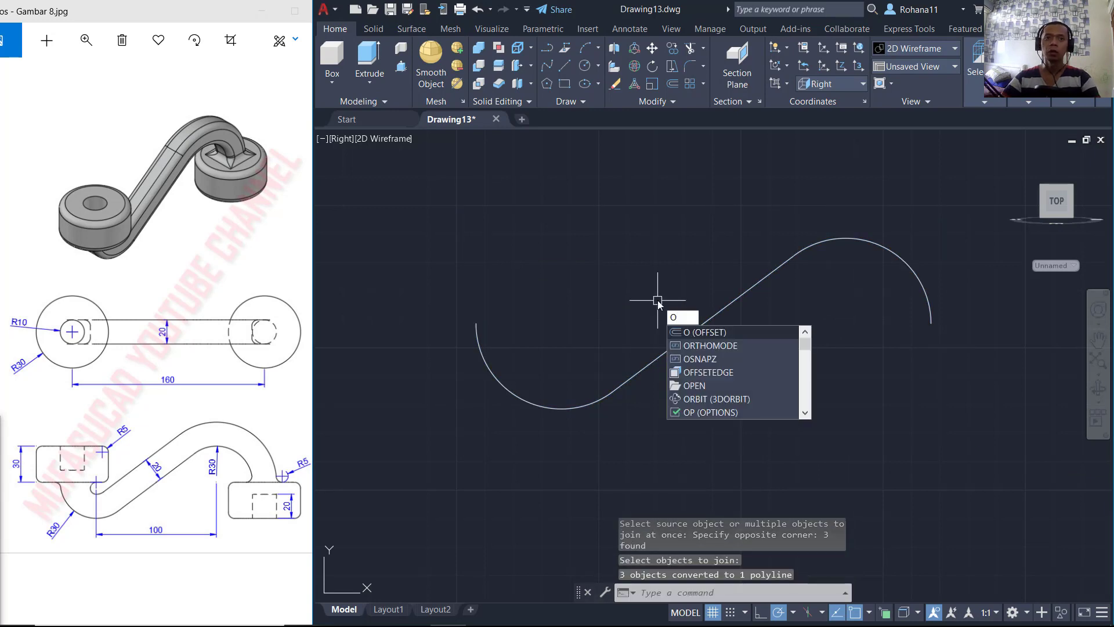
key("Return")
type("20")
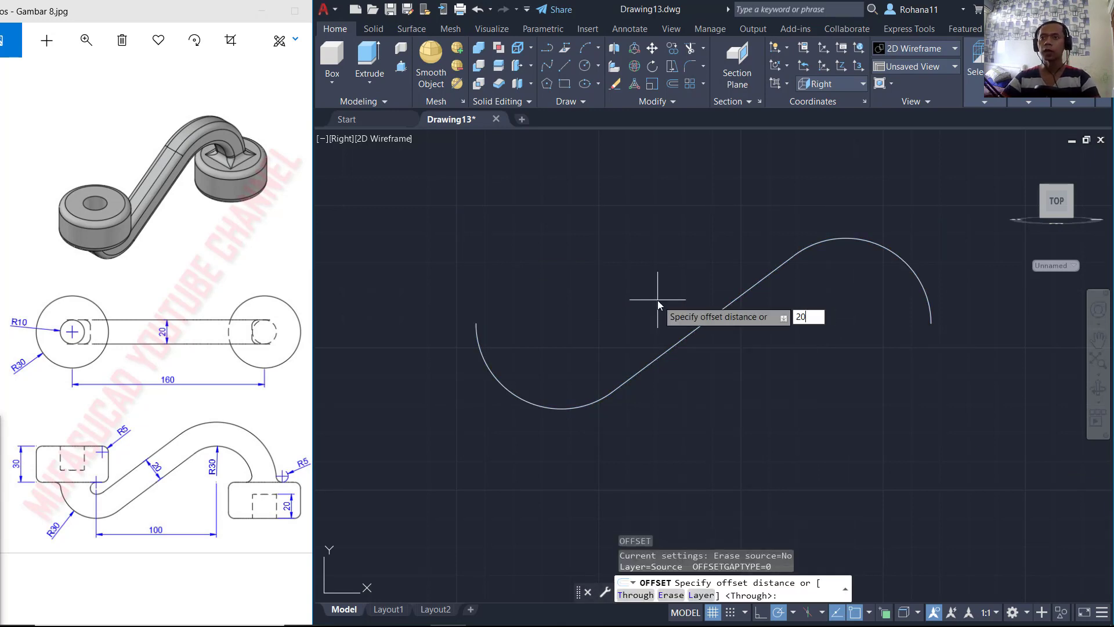
key("Return")
left_click(673, 348)
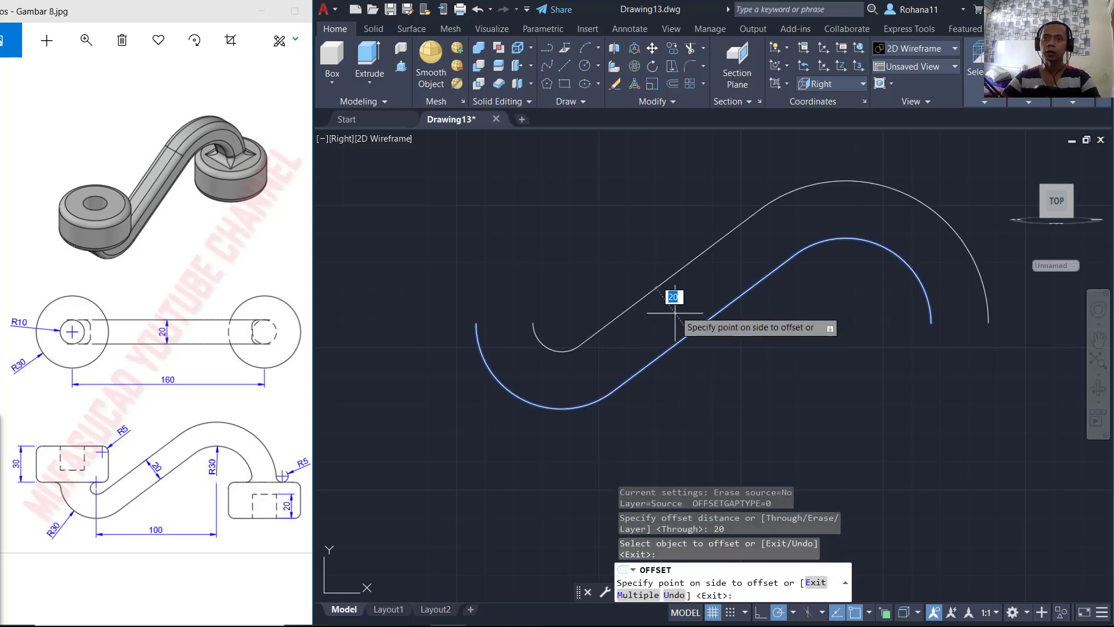
left_click(676, 234)
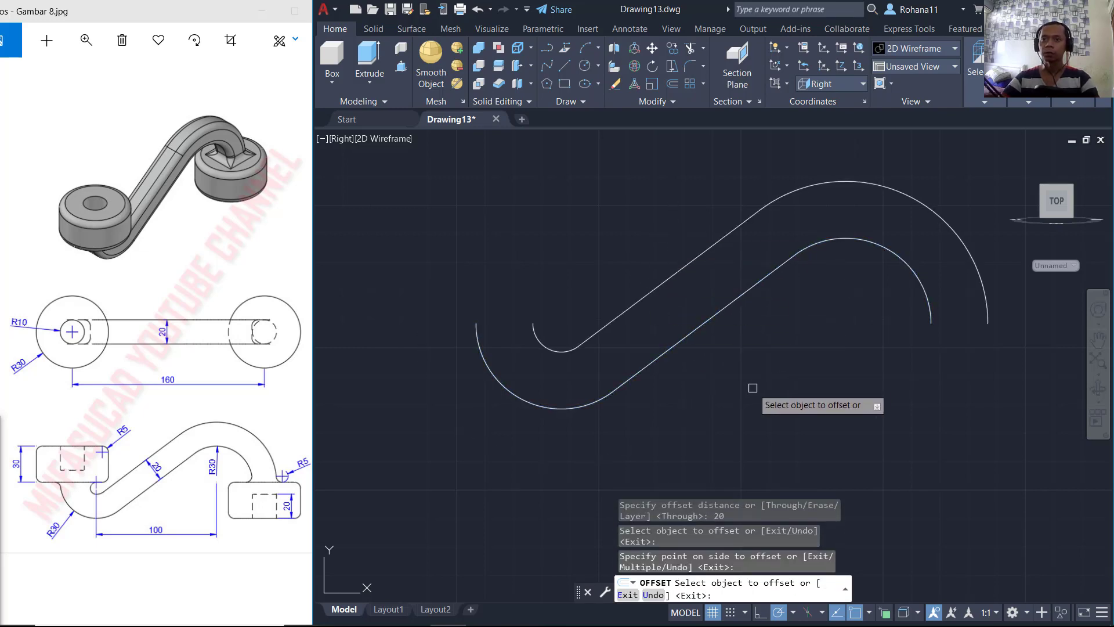
key("Escape")
Step: Draw short lines closing the left and right ends between the two curves
type("l")
key("Return")
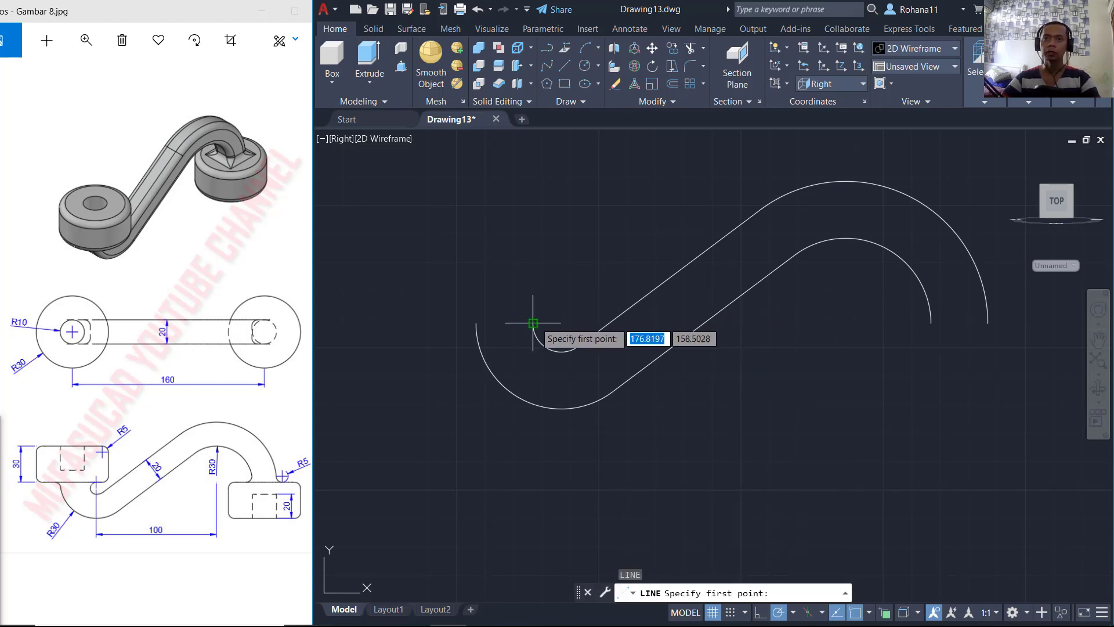
left_click(475, 322)
left_click(533, 322)
key("Return")
key("Return")
left_click(930, 323)
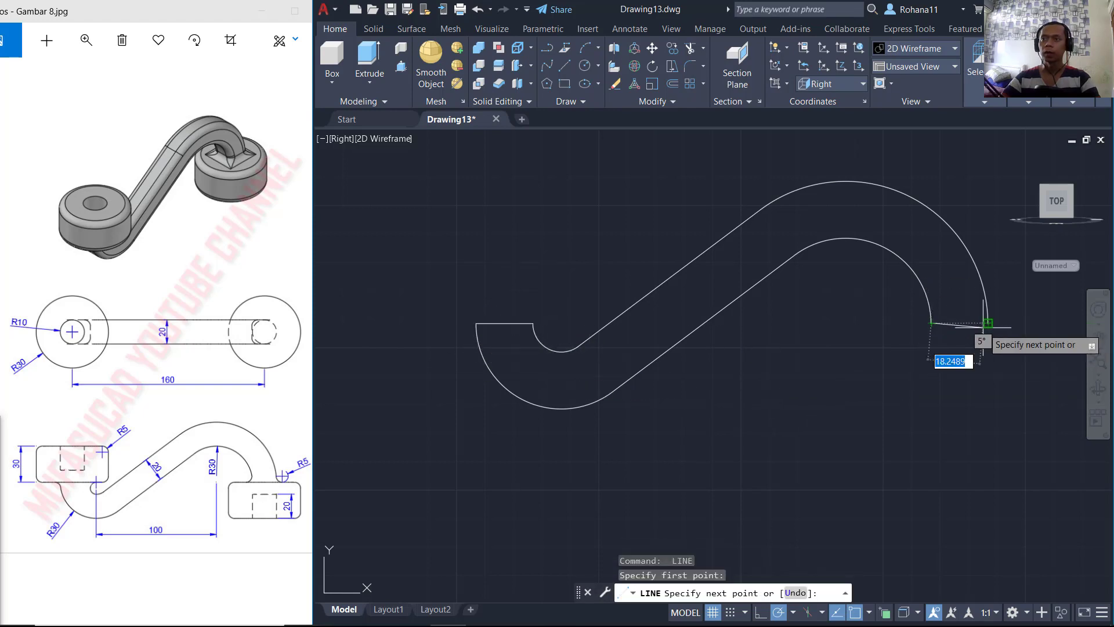
left_click(987, 323)
key("Return")
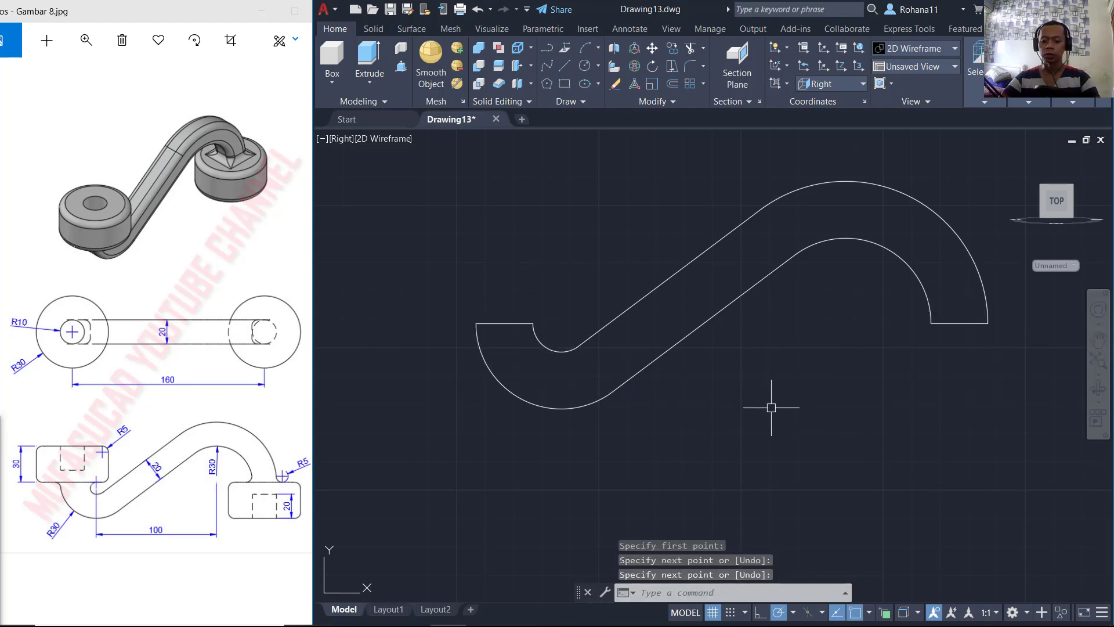
Step: Join all profile pieces into one closed S-shaped polyline
key("Return")
scroll(794, 395, "down", 2)
left_click(934, 423)
left_click(598, 240)
key("Return")
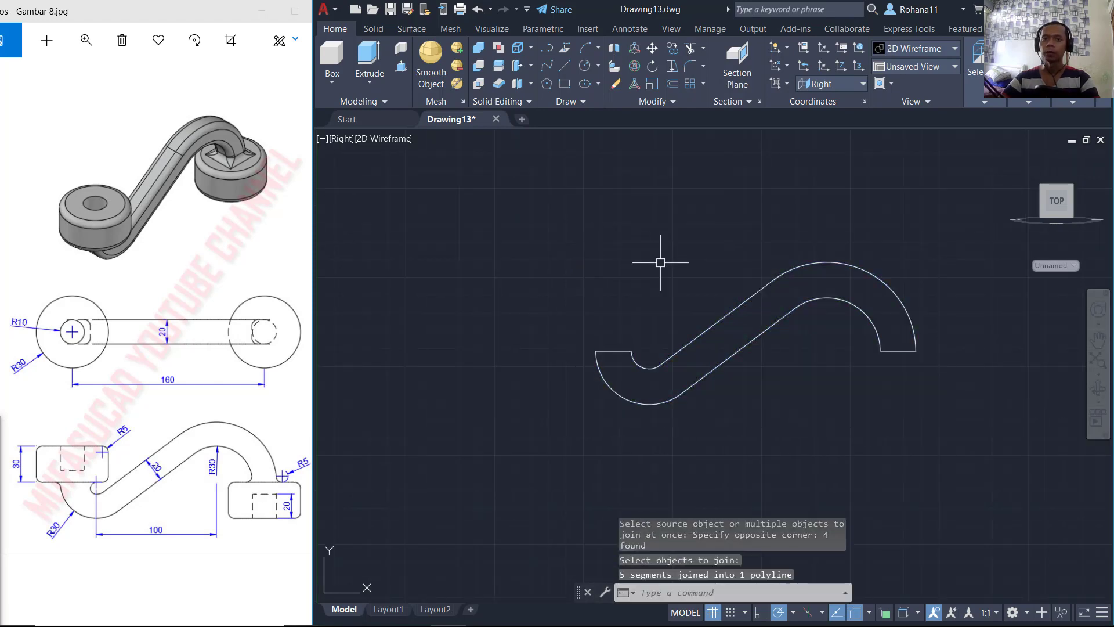
middle_click_drag(731, 423, 786, 455)
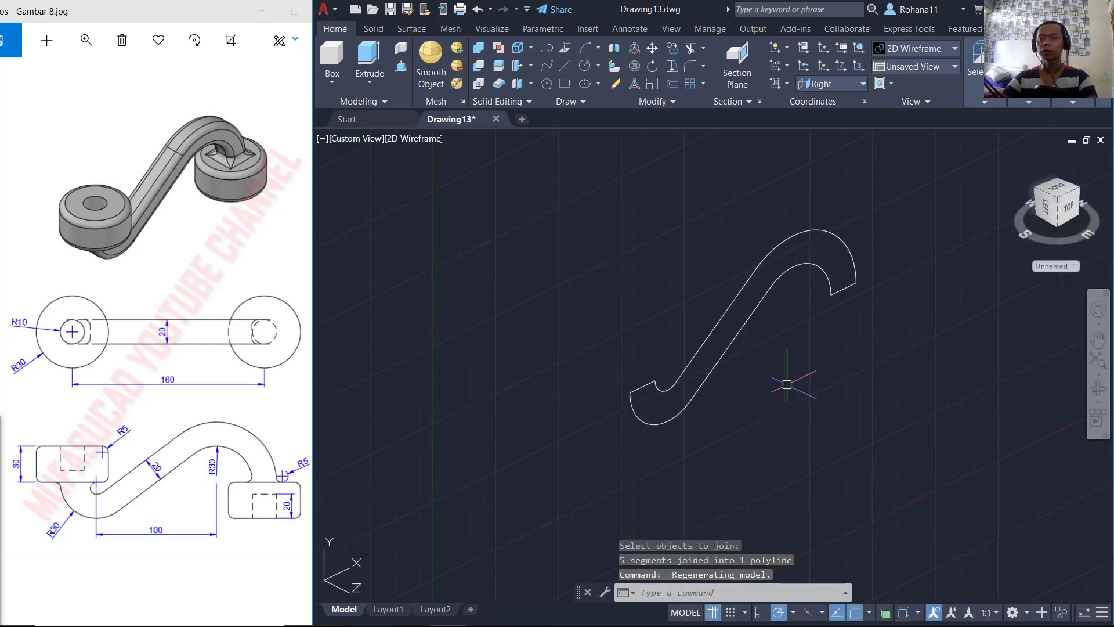
Step: Turn off the grid and extrude the S profile to a height of 20
key("F7")
type("EXT")
key("Return")
left_click(741, 334)
key("Return")
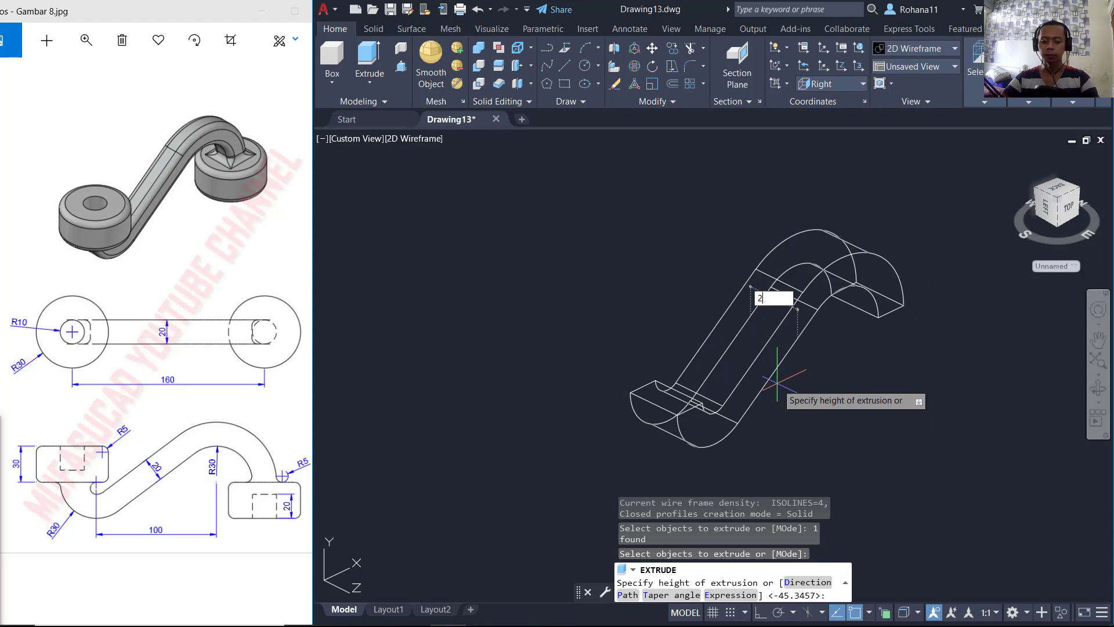
key("Return")
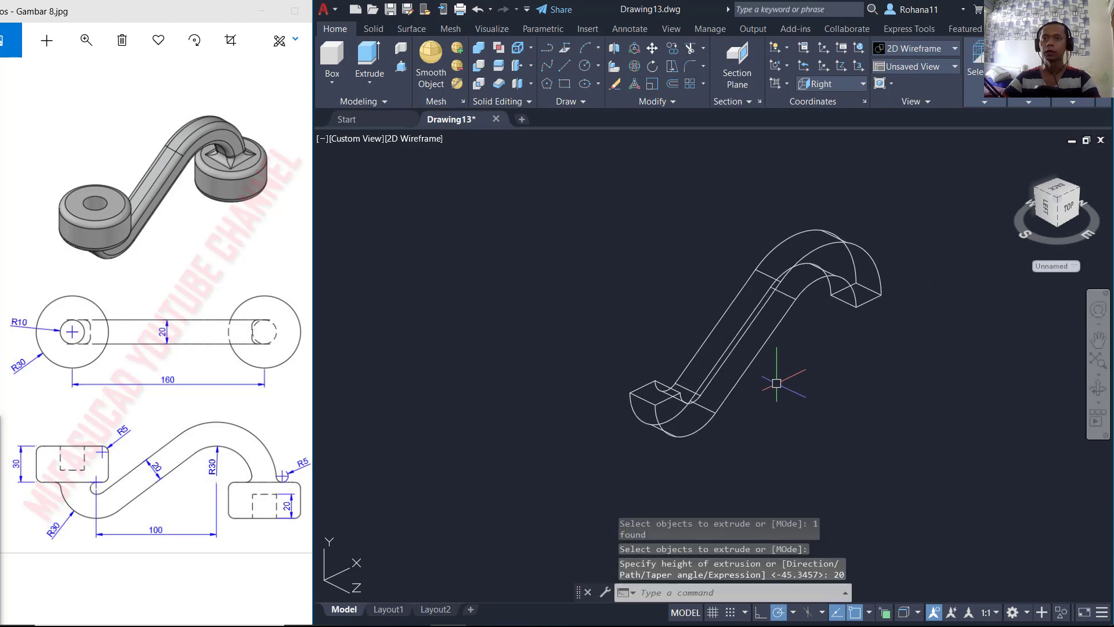
Step: Switch to the Top view and orbit into a 3D view of the bracket
left_click(364, 138)
left_click(382, 169)
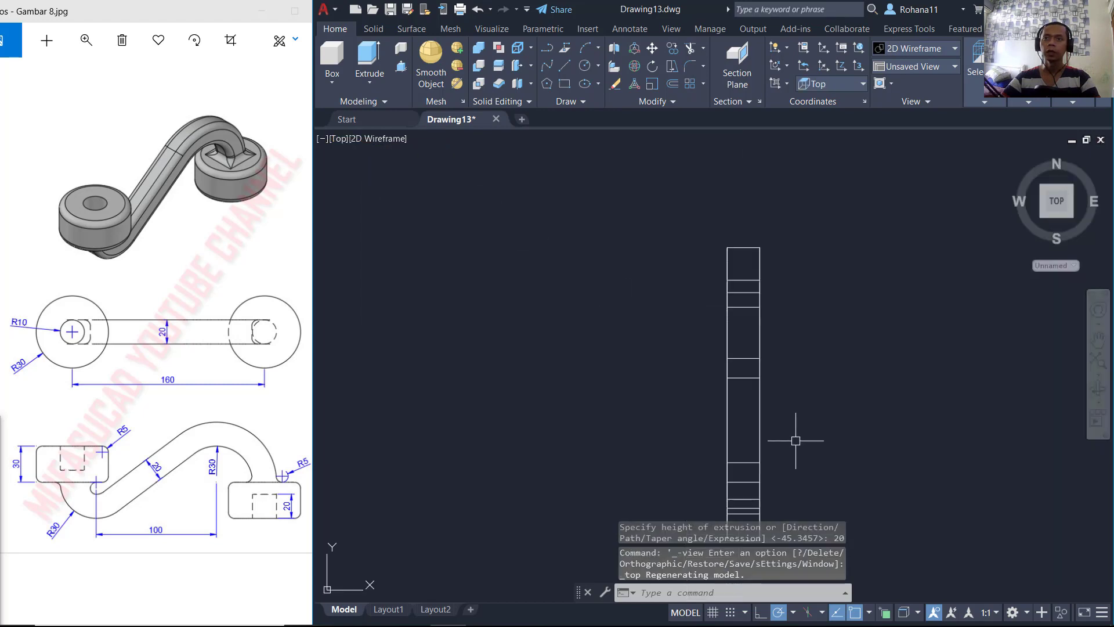
middle_click_drag(771, 306, 717, 309, "shift")
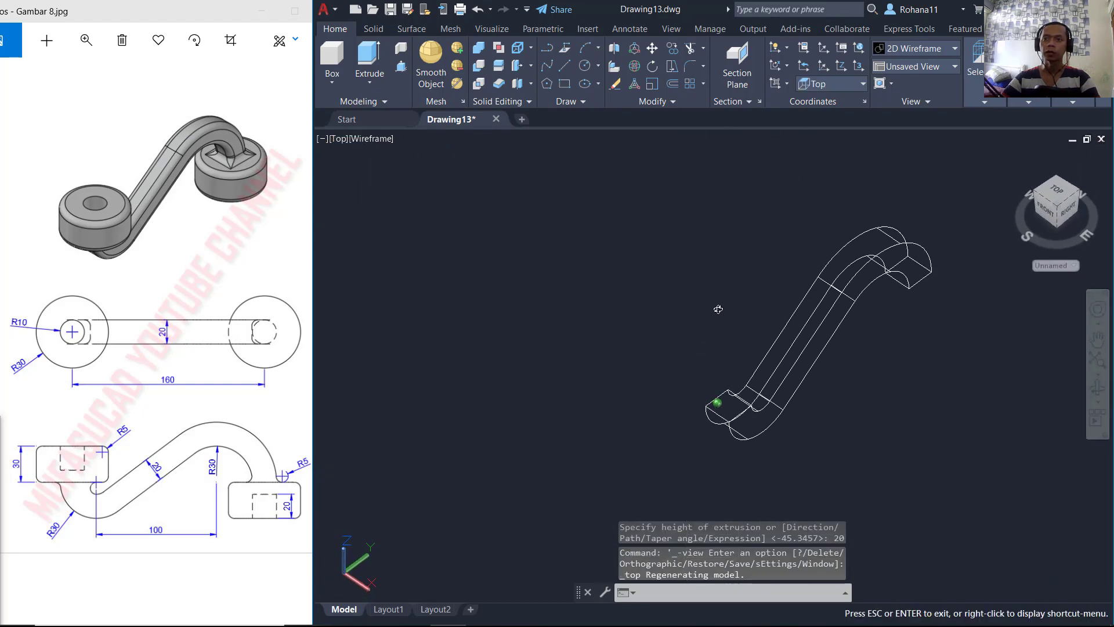
scroll(702, 314, "up", 6)
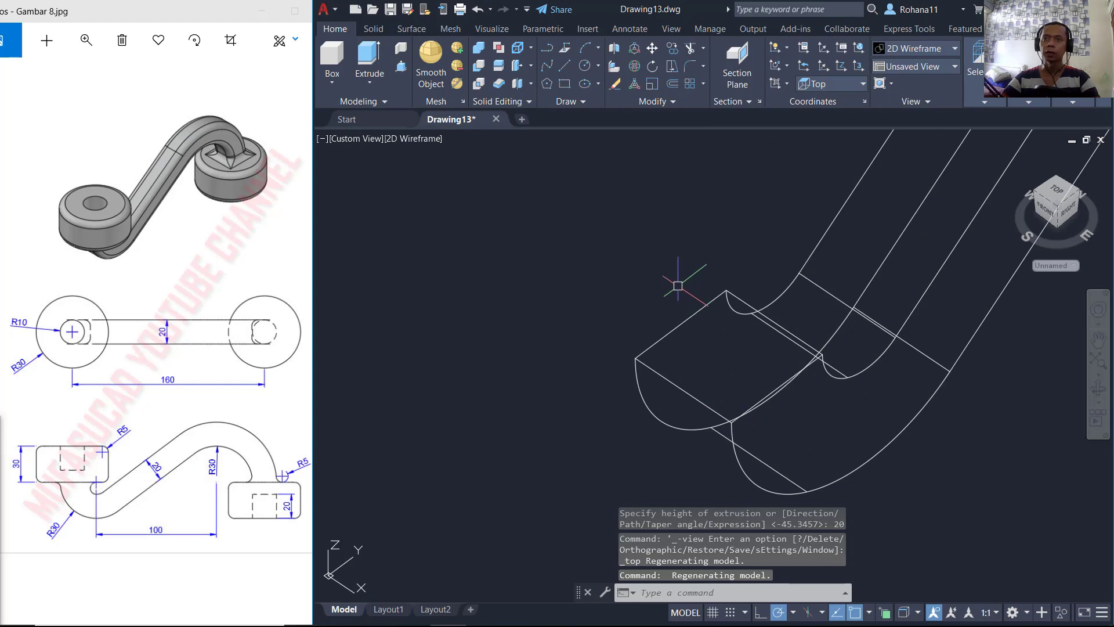
Step: Draw a radius-30 circle centred midway between the end face's opposite corners
key("Return")
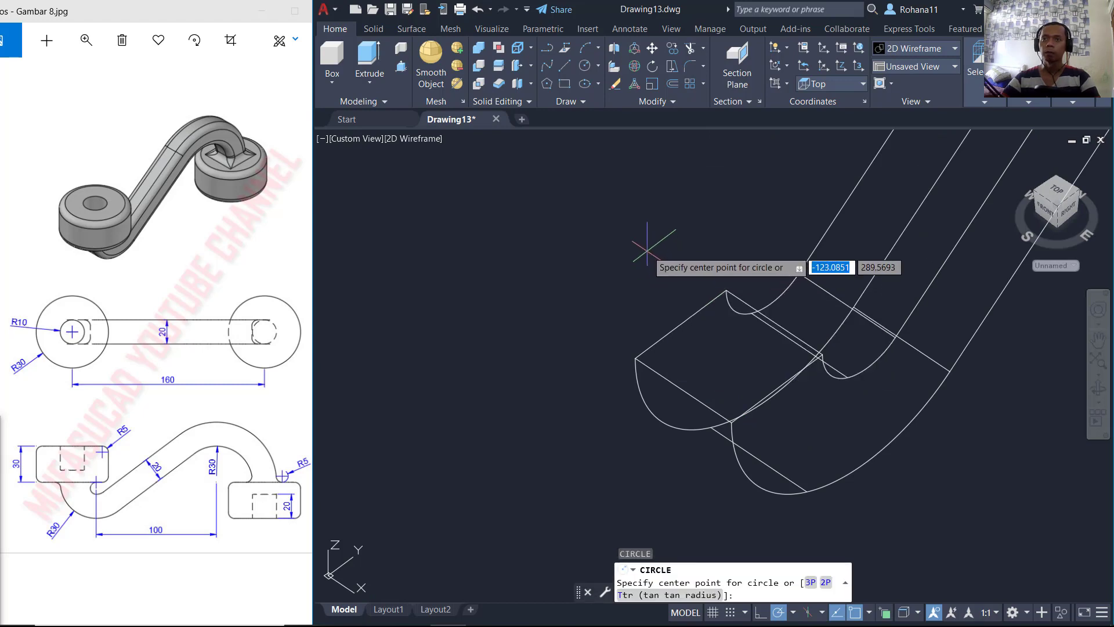
key("F8")
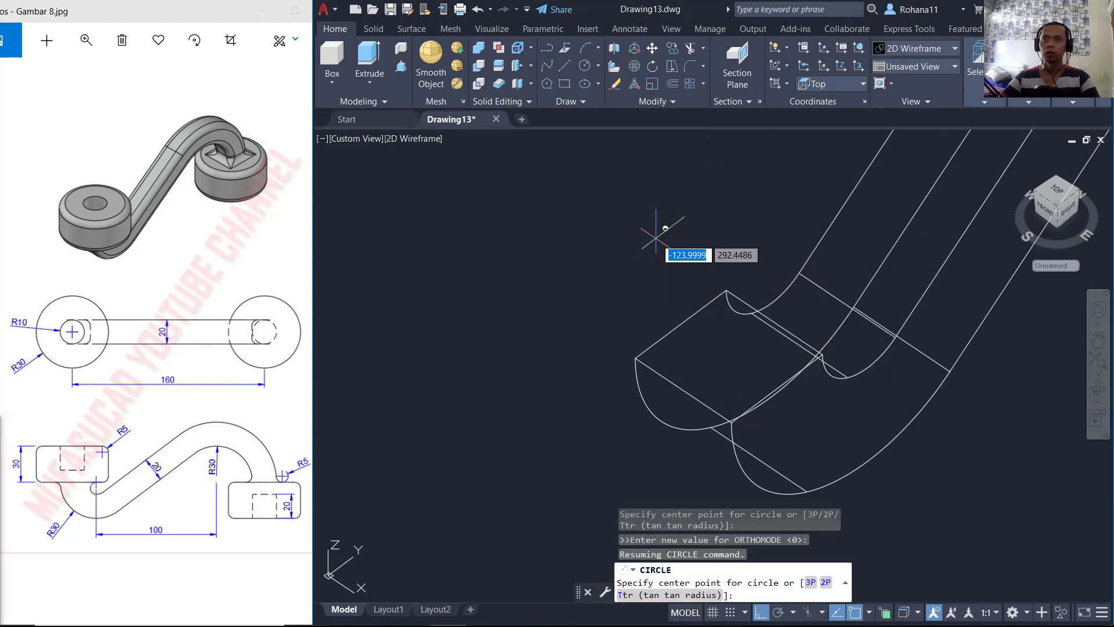
right_click(656, 237, "shift")
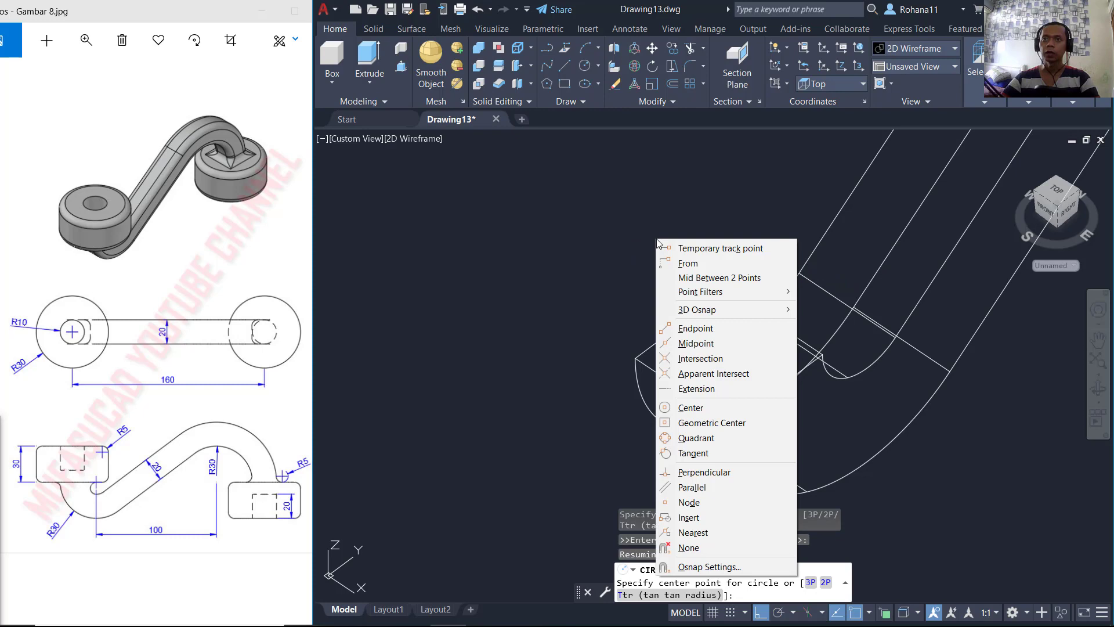
left_click(699, 278)
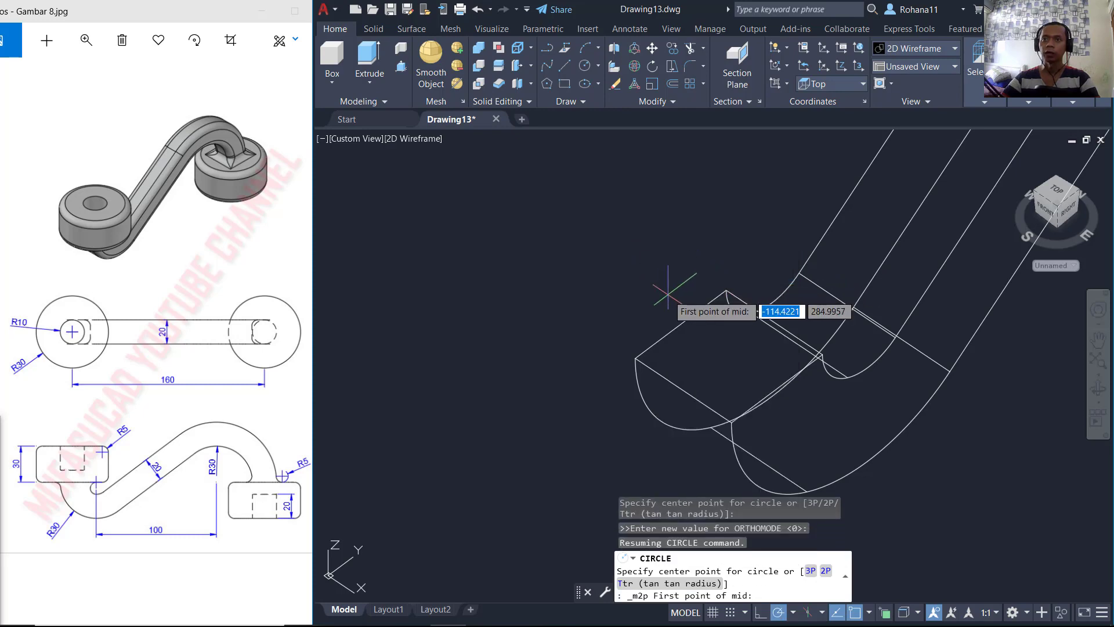
left_click(681, 323)
middle_click_drag(681, 324, 731, 308, "shift")
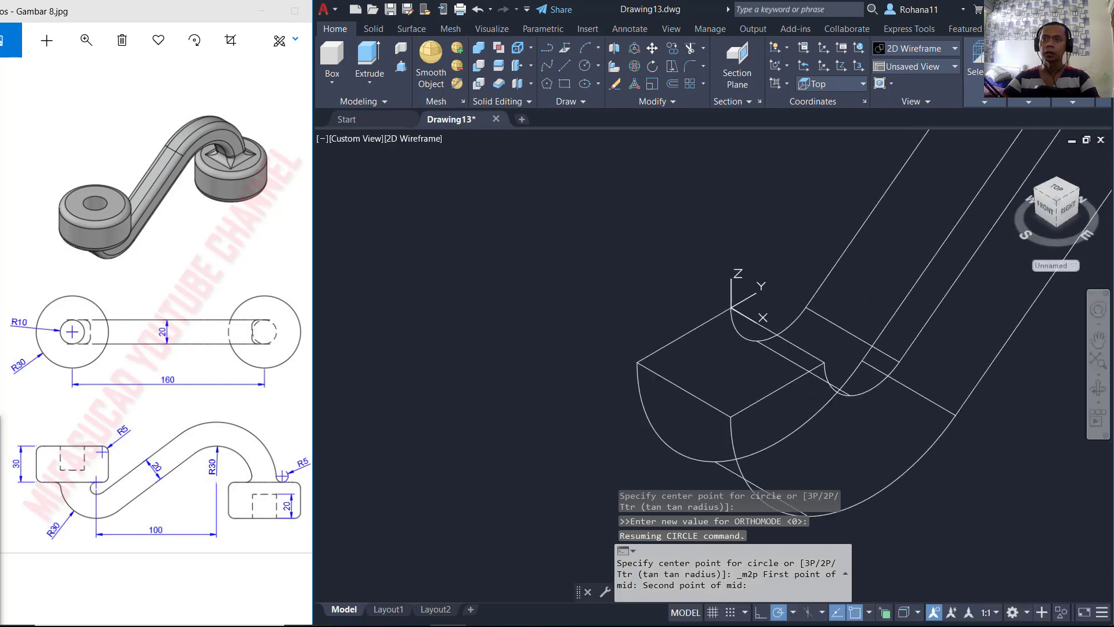
left_click(777, 388)
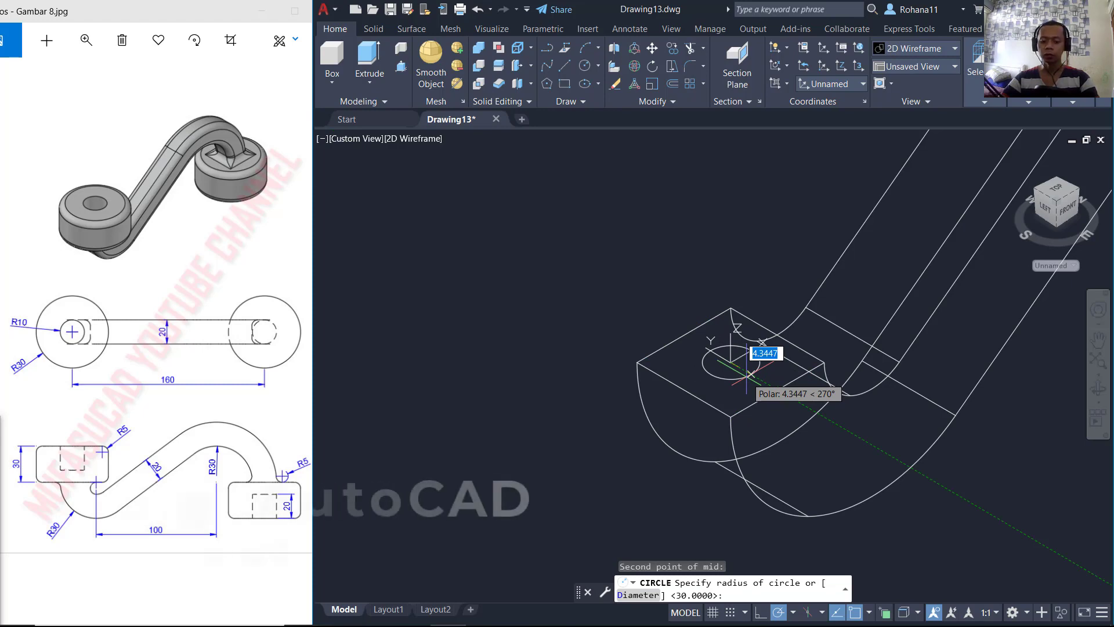
type("30")
key("Return")
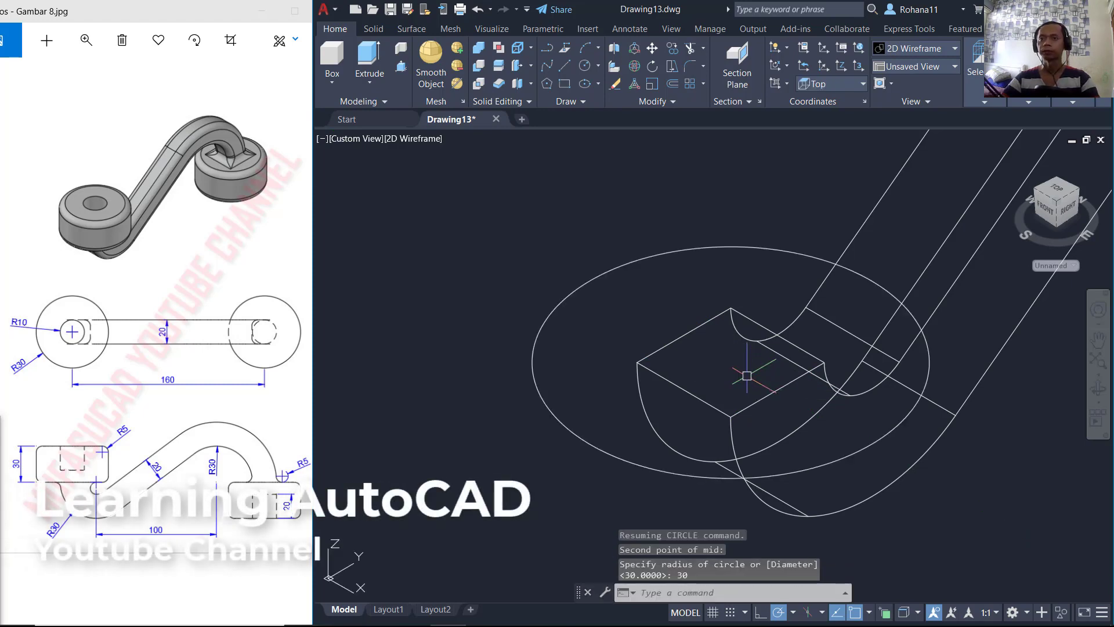
scroll(758, 358, "down", 3)
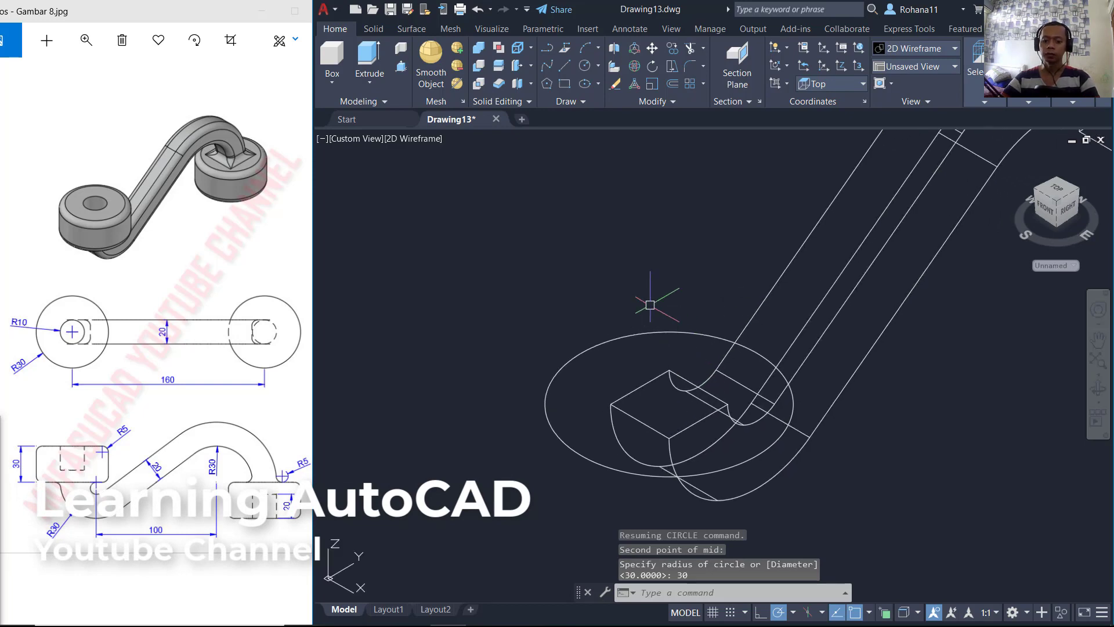
Step: Extrude the radius-30 circle to a height of 30 to form the boss
type("EXT")
key("Return")
left_click(646, 333)
key("Return")
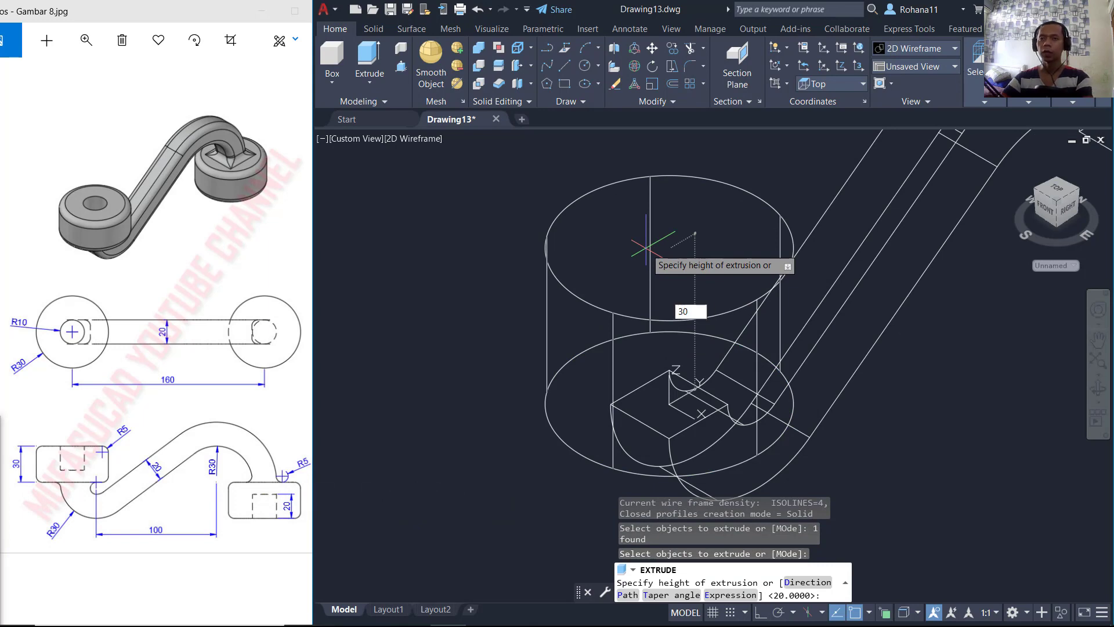
key("Return")
type("CO")
key("Return")
left_click(691, 232)
key("Return")
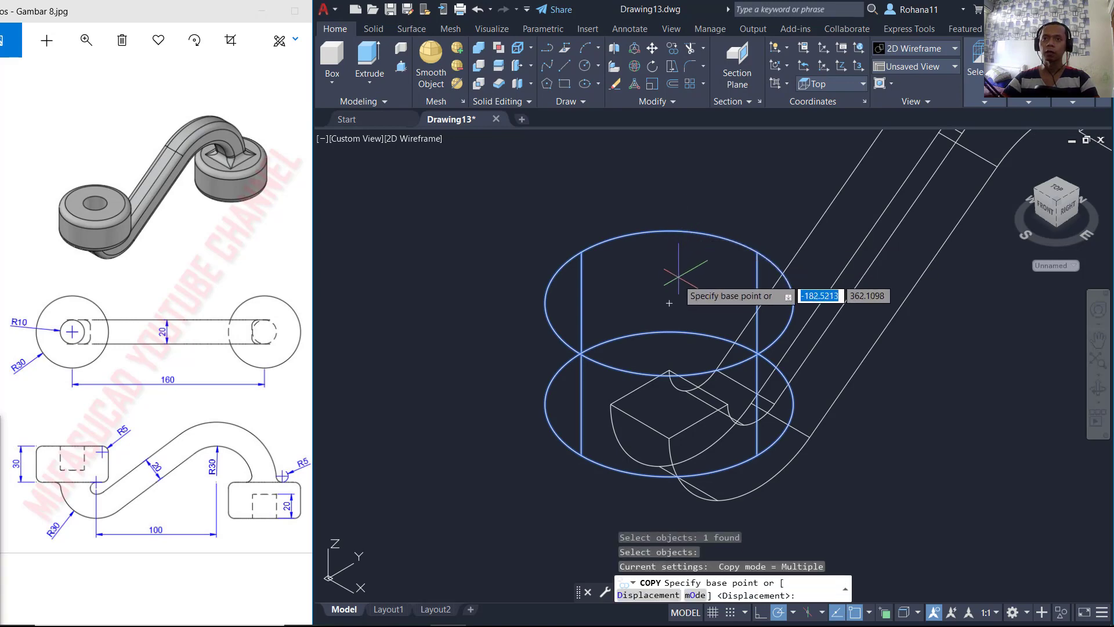
left_click(669, 303)
scroll(778, 319, "down", 3)
middle_click_drag(824, 329, 727, 352)
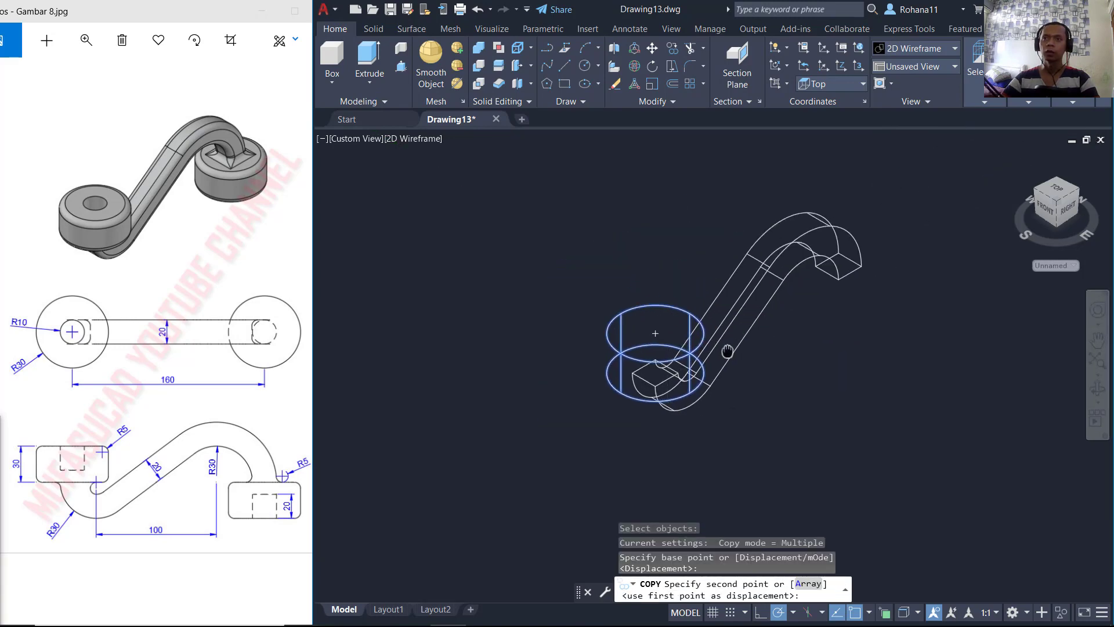
scroll(887, 309, "up", 2)
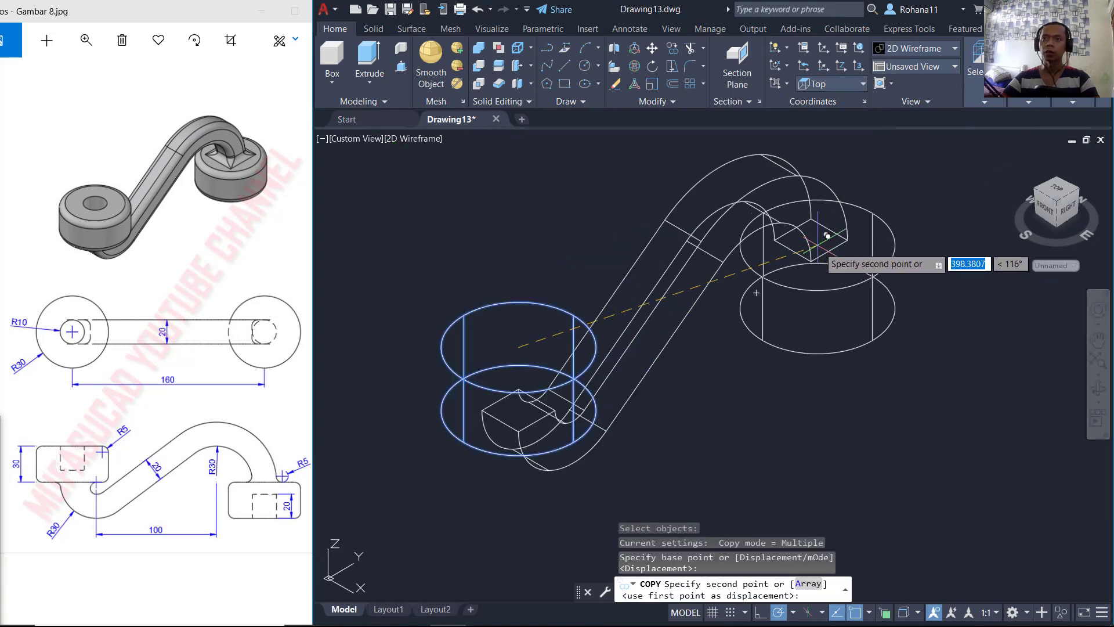
middle_click_drag(818, 248, 776, 291)
right_click(810, 324, "shift")
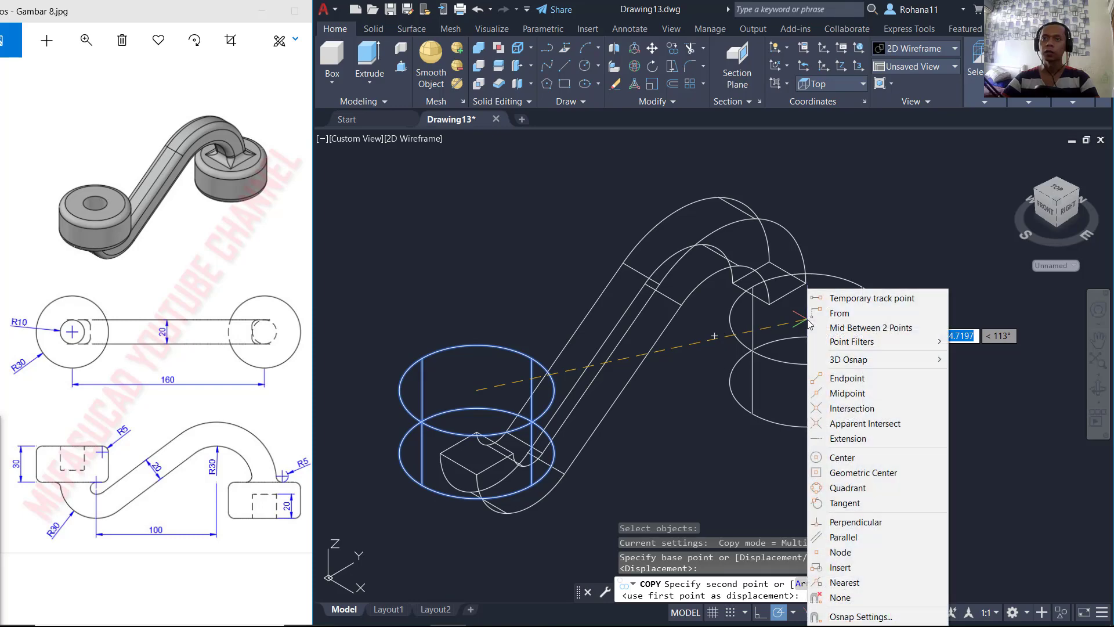
left_click(859, 328)
scroll(746, 290, "up", 3)
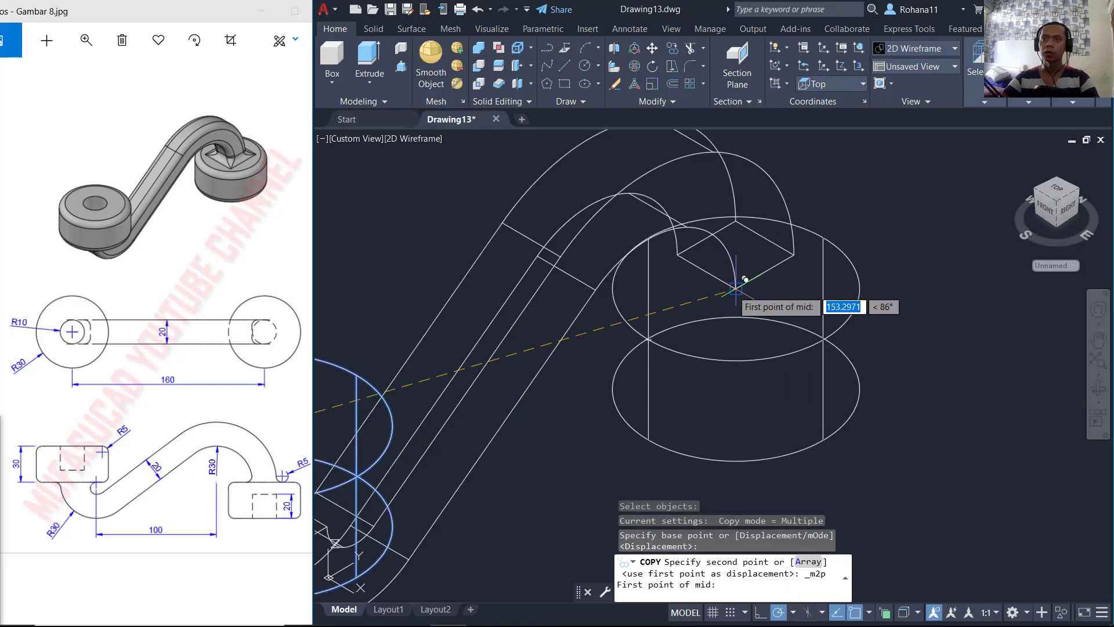
left_click(743, 281)
left_click(735, 222)
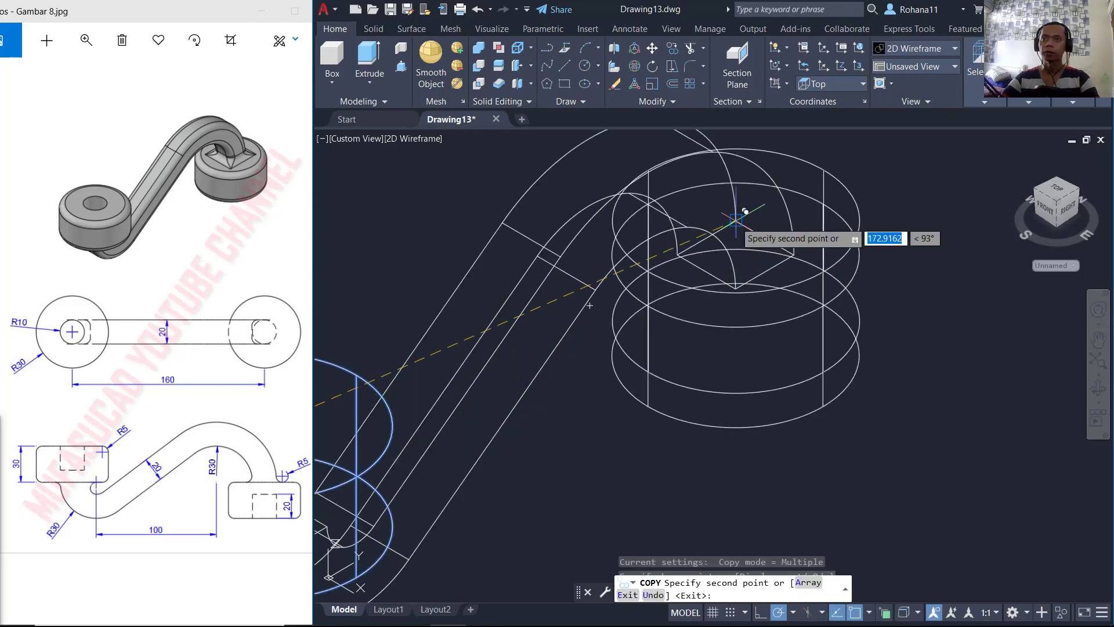
key("Escape")
mouse_move(690, 378)
middle_mouse_down()
mouse_move(770, 364)
mouse_move(703, 374)
middle_mouse_up()
scroll(704, 374, "down", 4)
type("c")
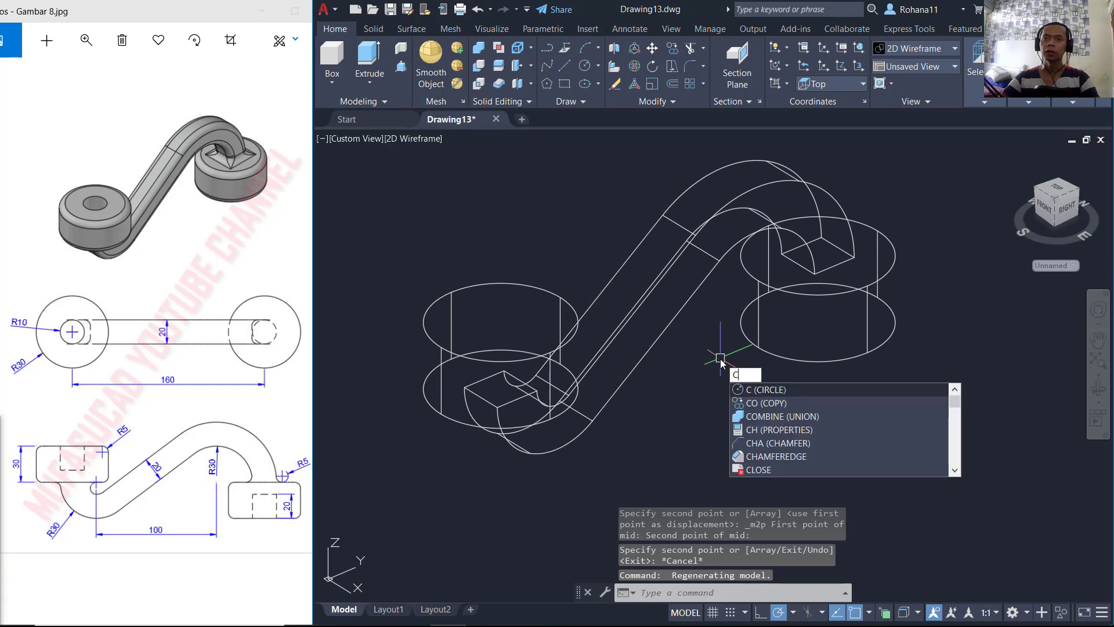
Step: Draw a radius-10 circle centred on the left boss's top face
key("Return")
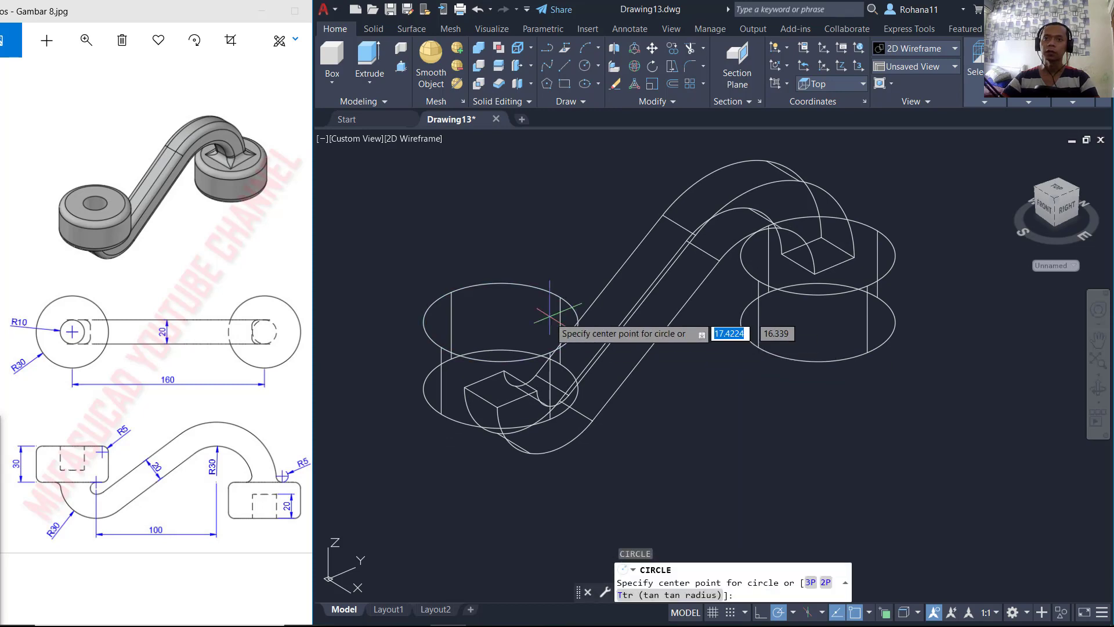
right_click(505, 318, "shift")
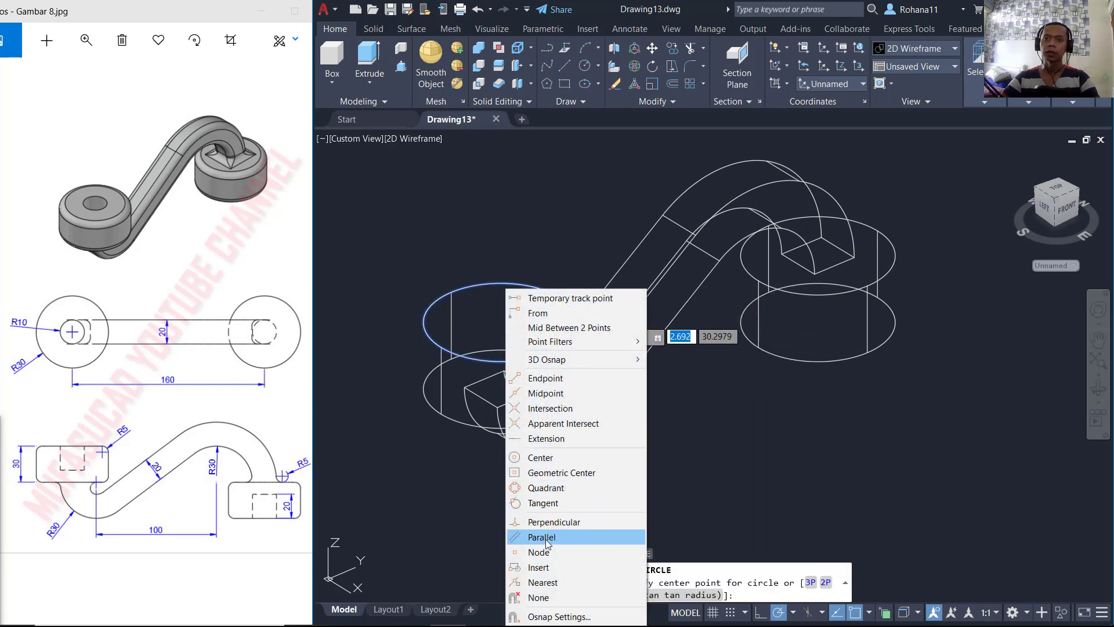
left_click(552, 458)
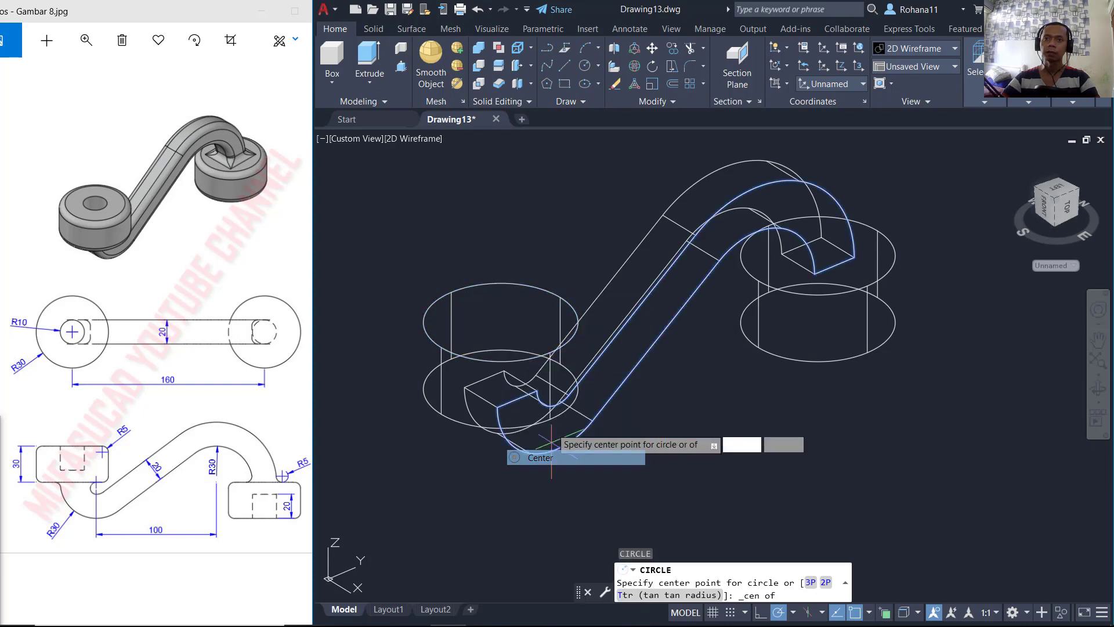
left_click(507, 286)
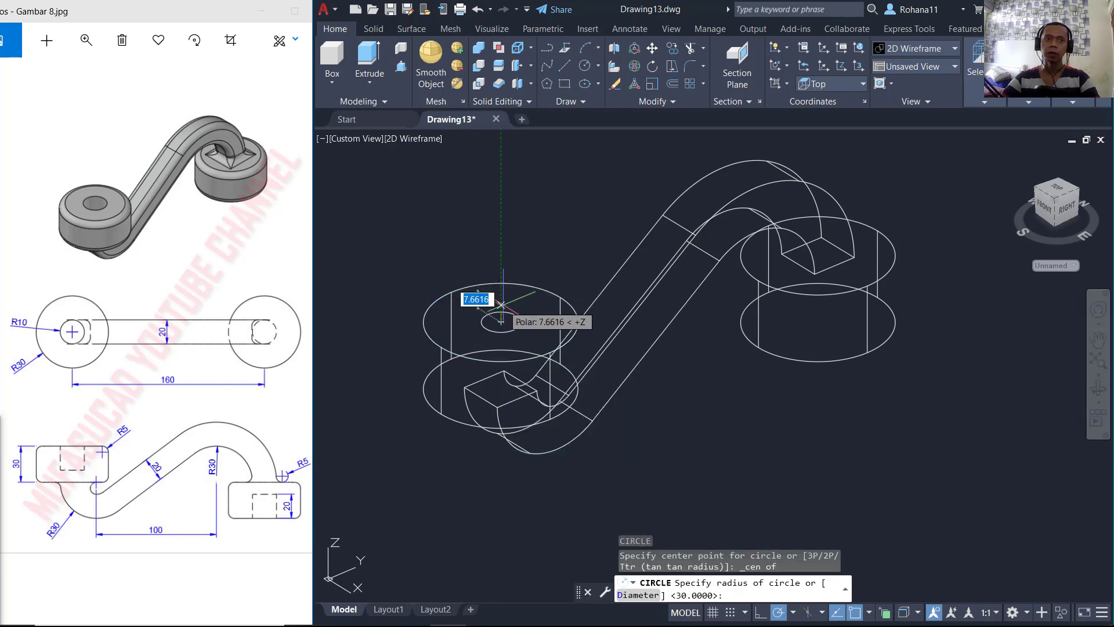
type("10")
key("Return")
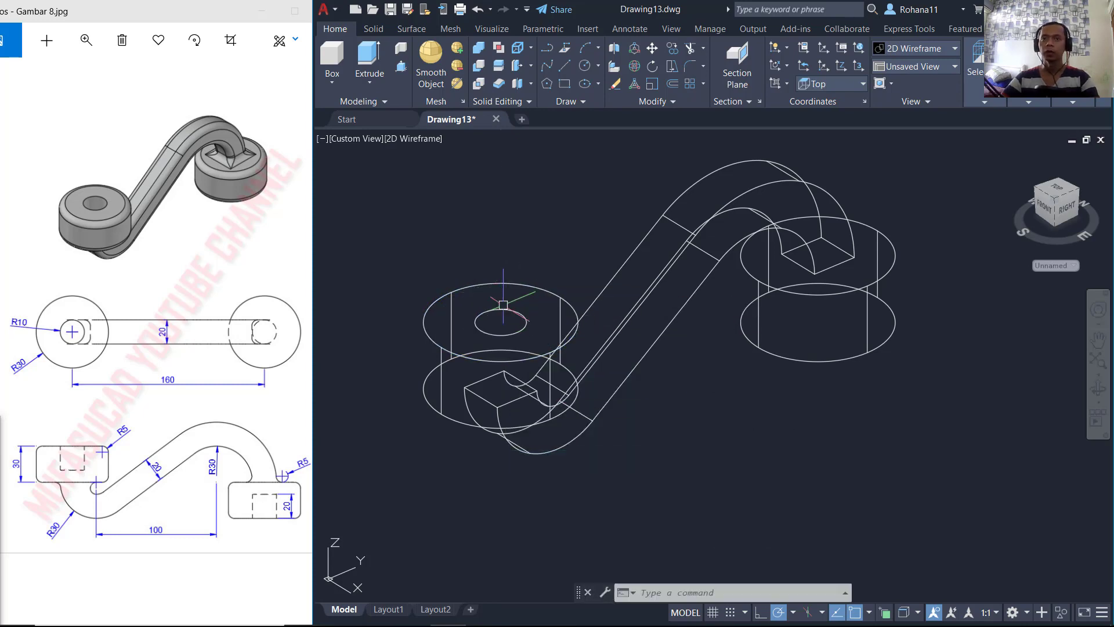
Step: Copy the small circle to the centre of the right boss
type("CO")
key("Return")
left_click(500, 312)
key("Return")
left_click(500, 321)
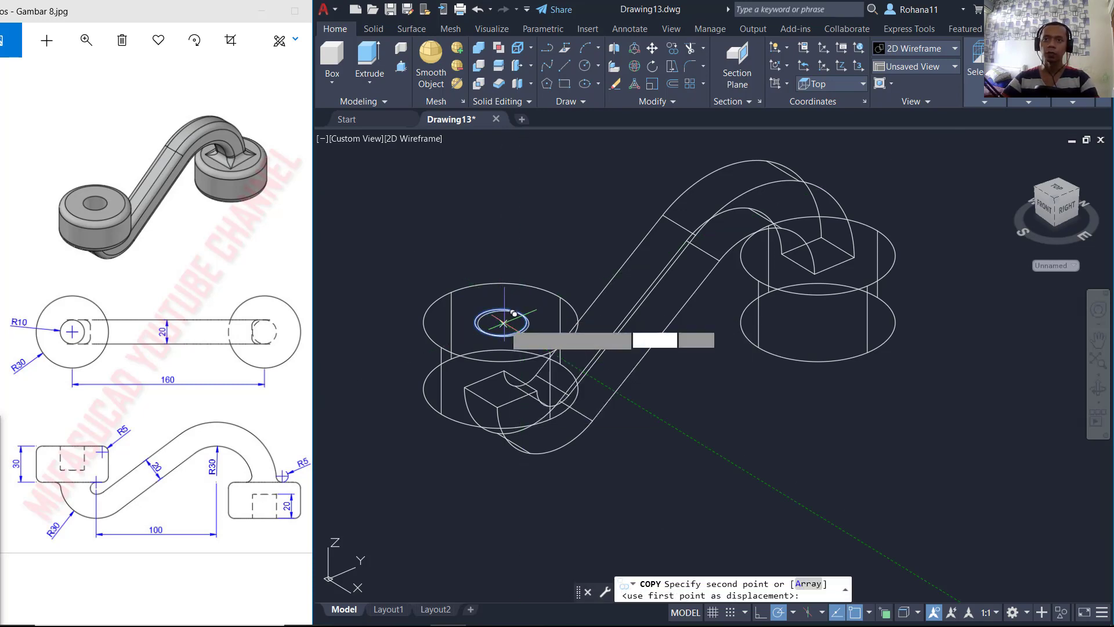
left_click(818, 321)
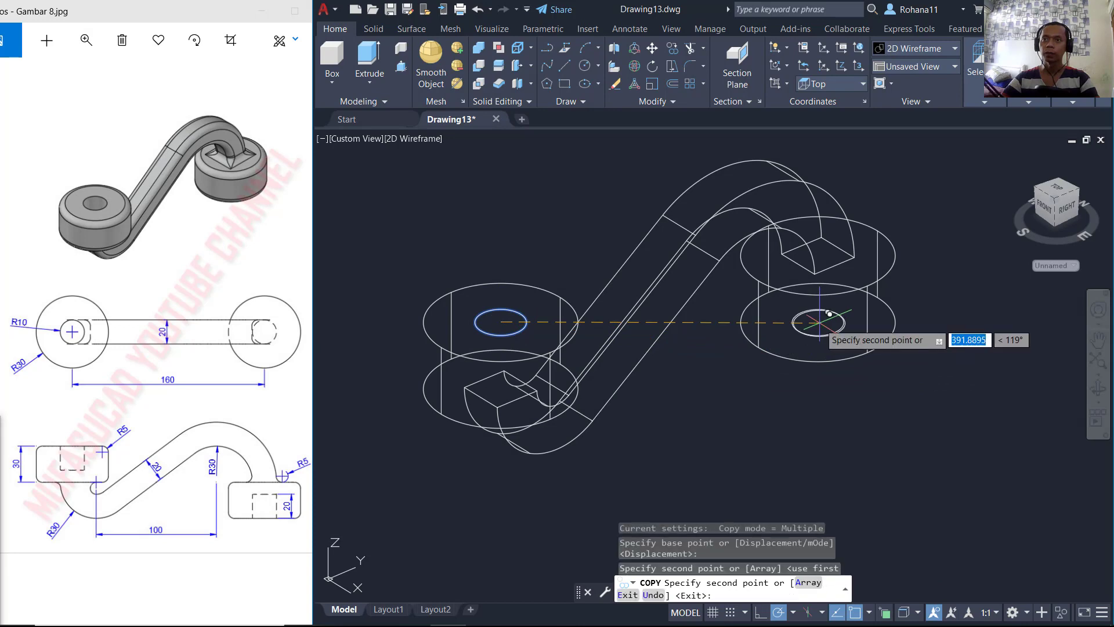
key("Escape")
type("EX")
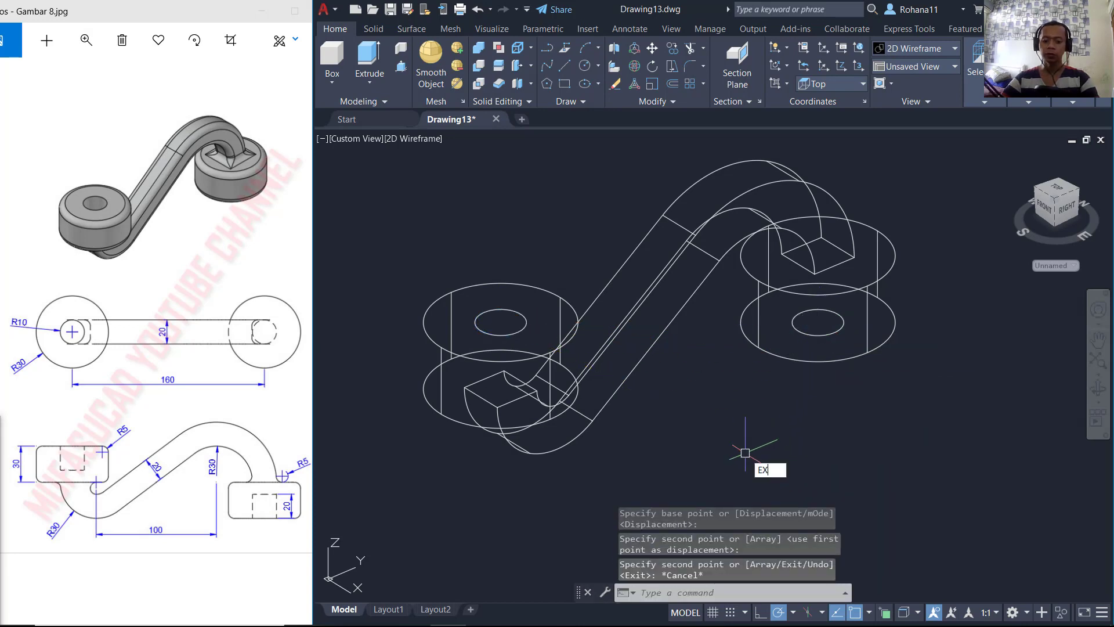
type("T")
key("Return")
Step: Extrude both radius-10 circles 20 units into inner cylinders
left_click(517, 332)
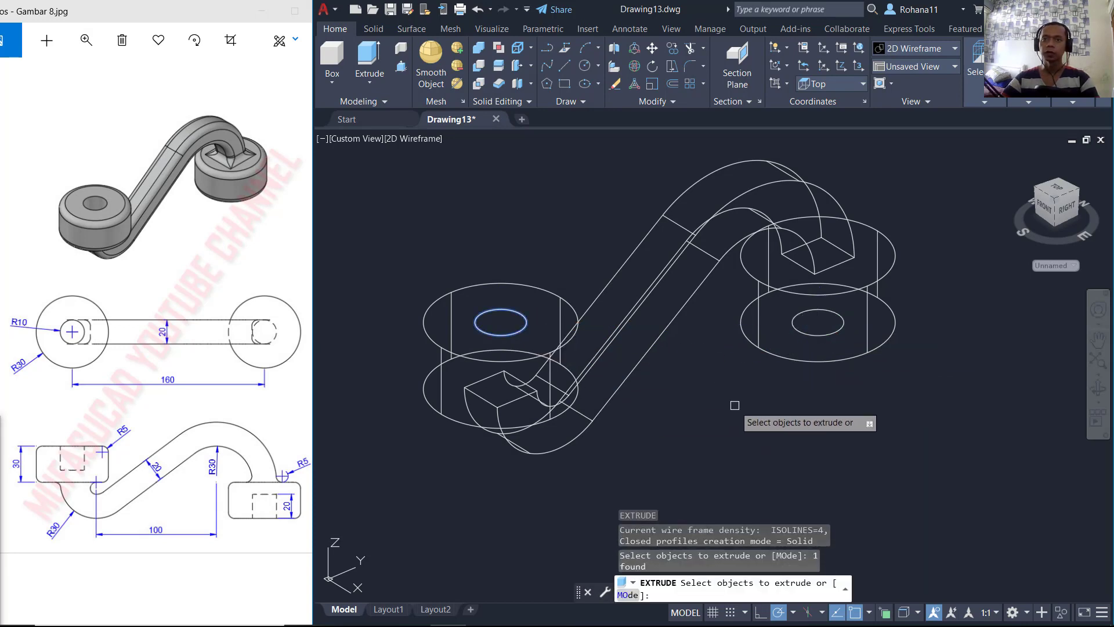
key("Return")
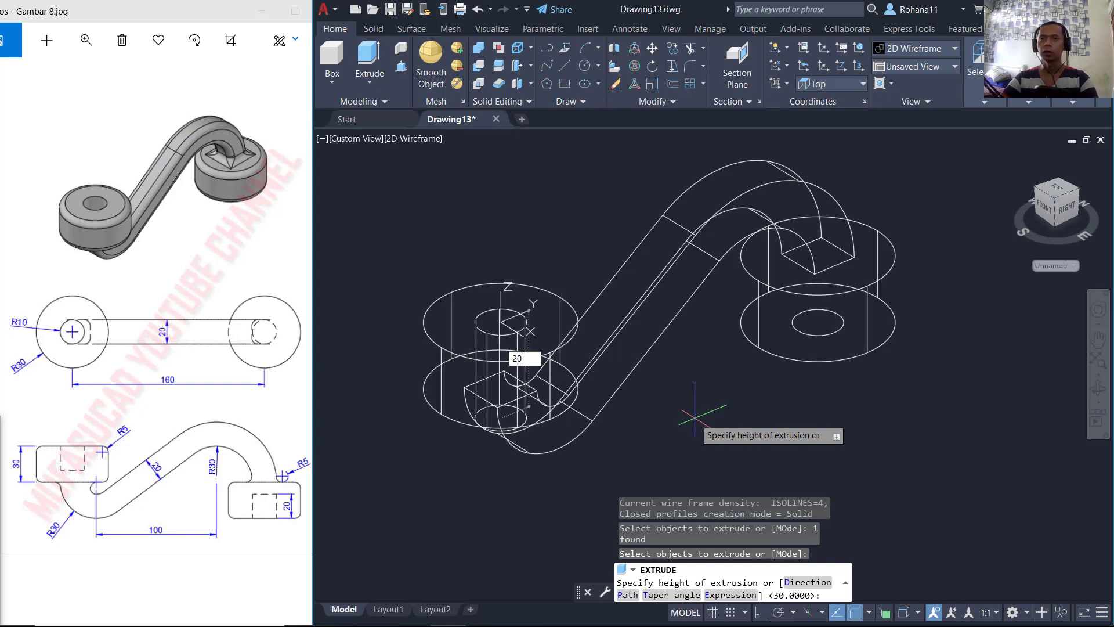
key("Return")
key("Return")
left_click(822, 334)
key("Return")
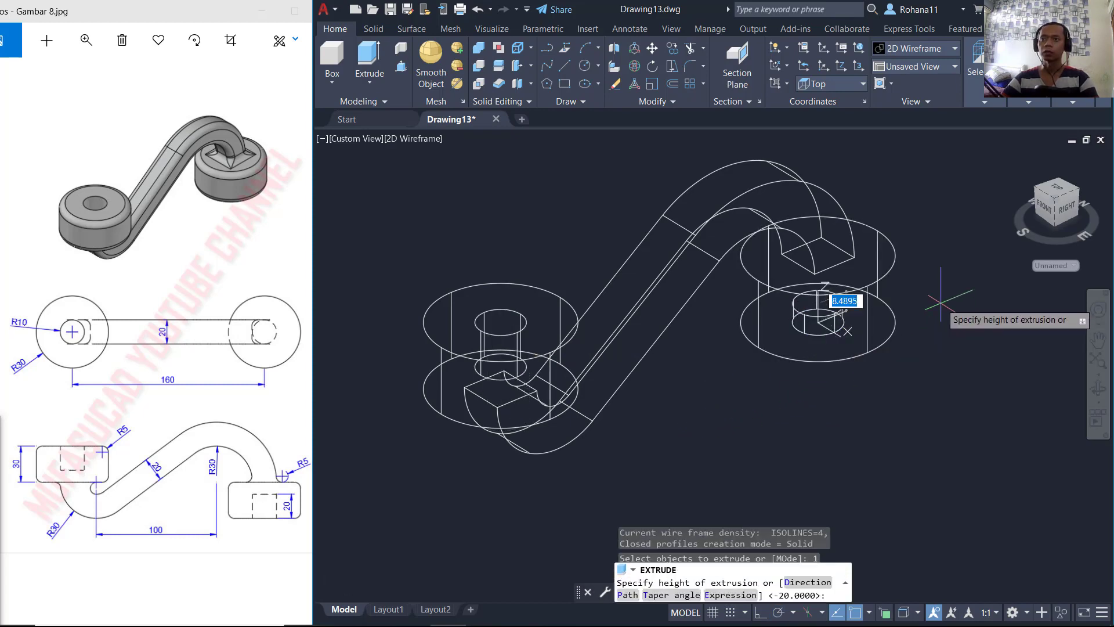
type("20")
key("Return")
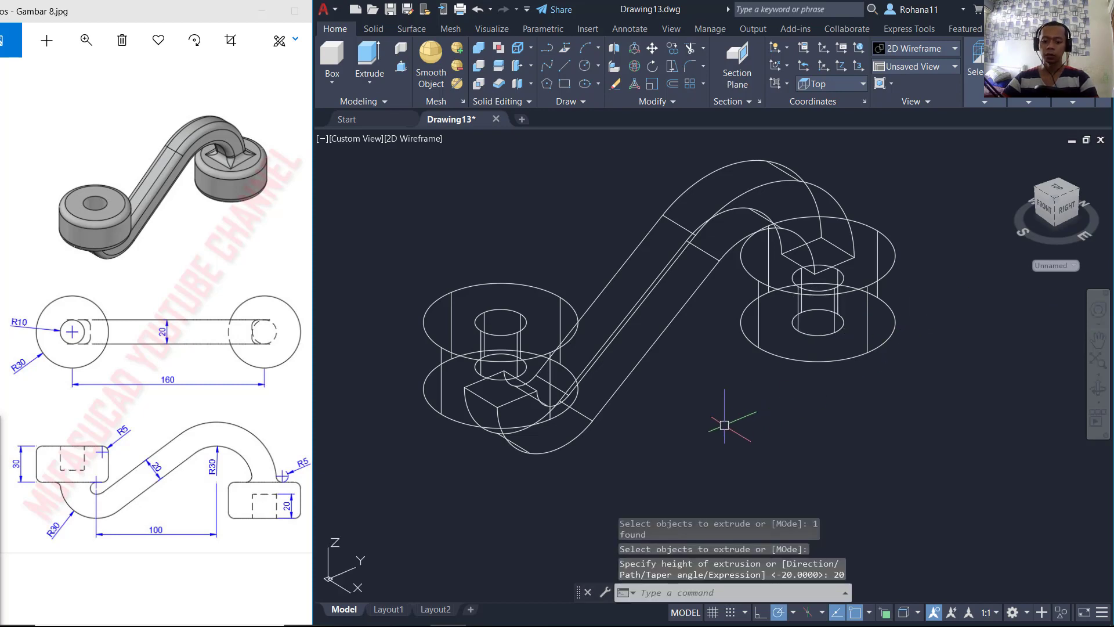
Step: Try uniting the link with both bosses, then undo so the solids stay separate
type("UNI")
key("Return")
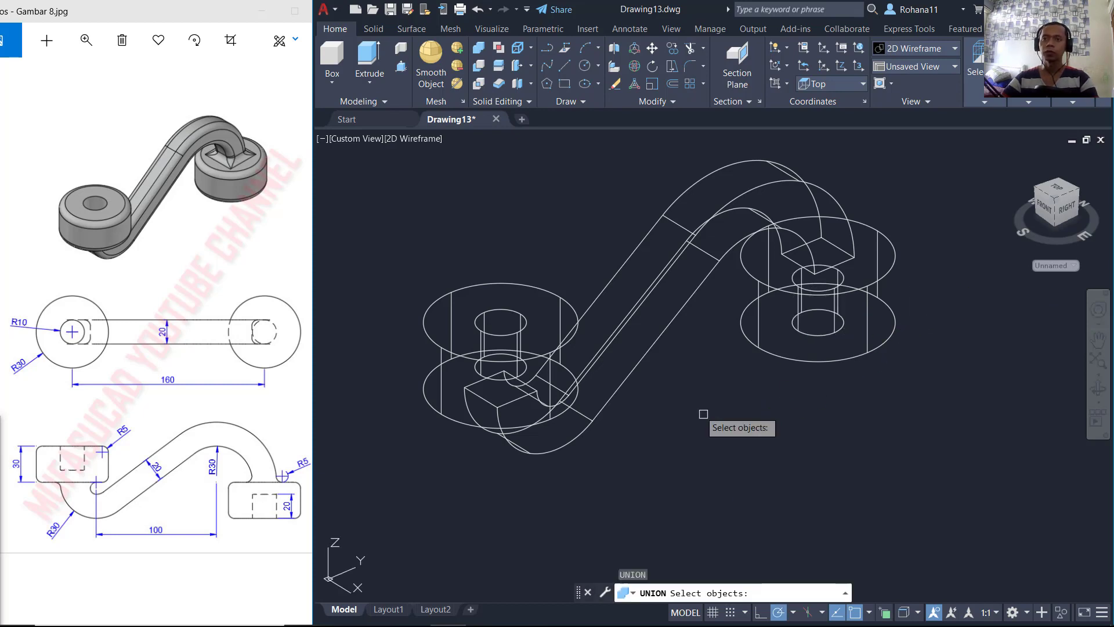
left_click(701, 412)
left_click(635, 293)
left_click(589, 261)
left_click(583, 346)
left_click(860, 385)
left_click(860, 385)
left_click(888, 333)
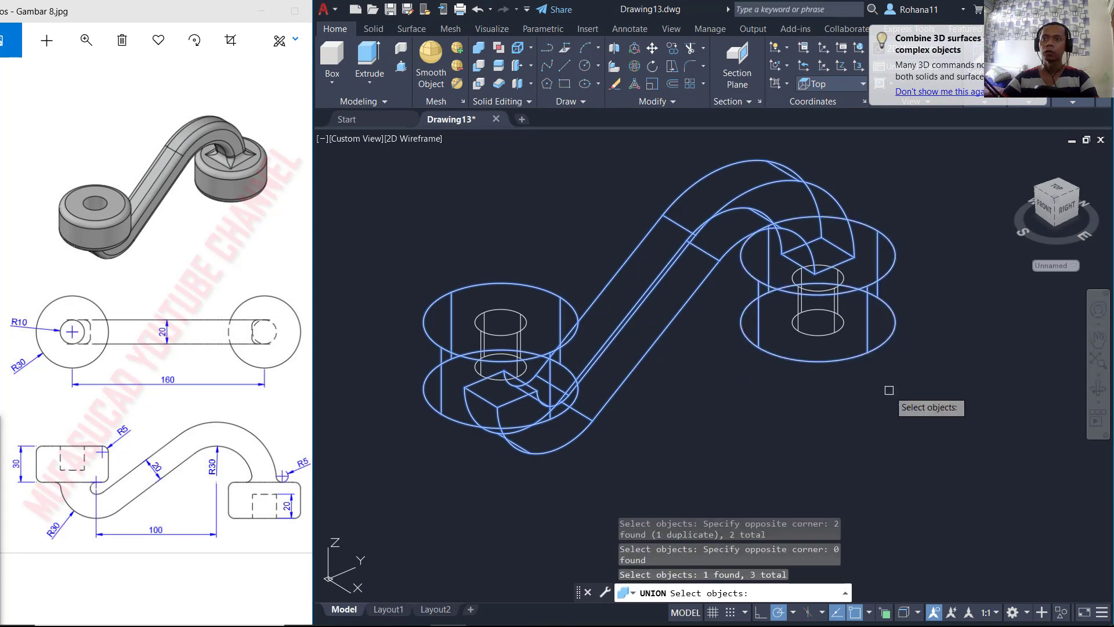
key("Return")
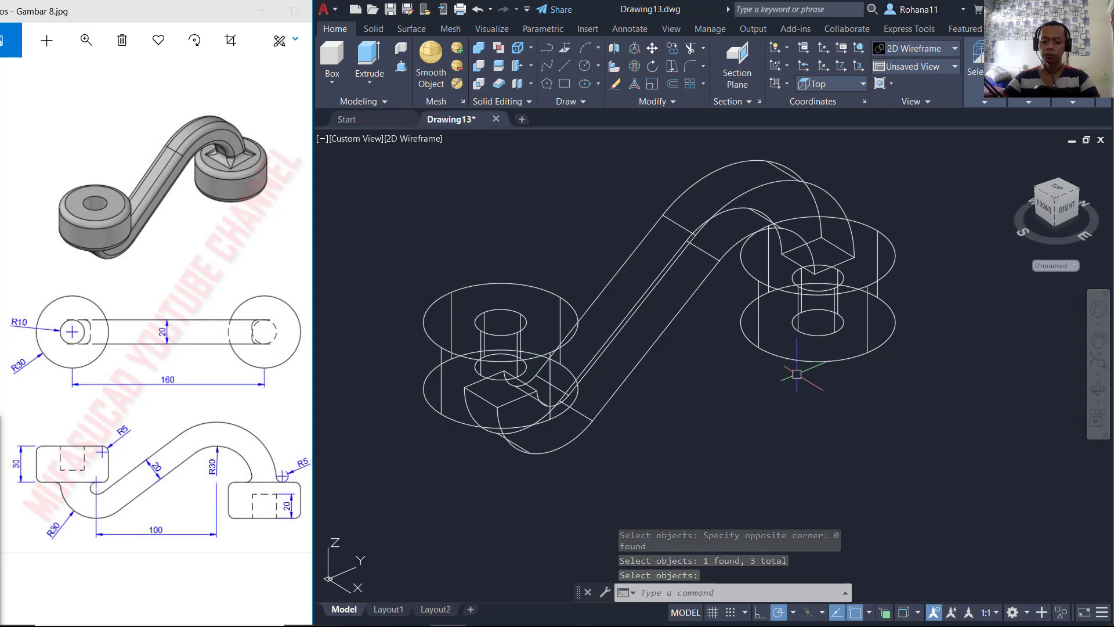
key("ctrl+z")
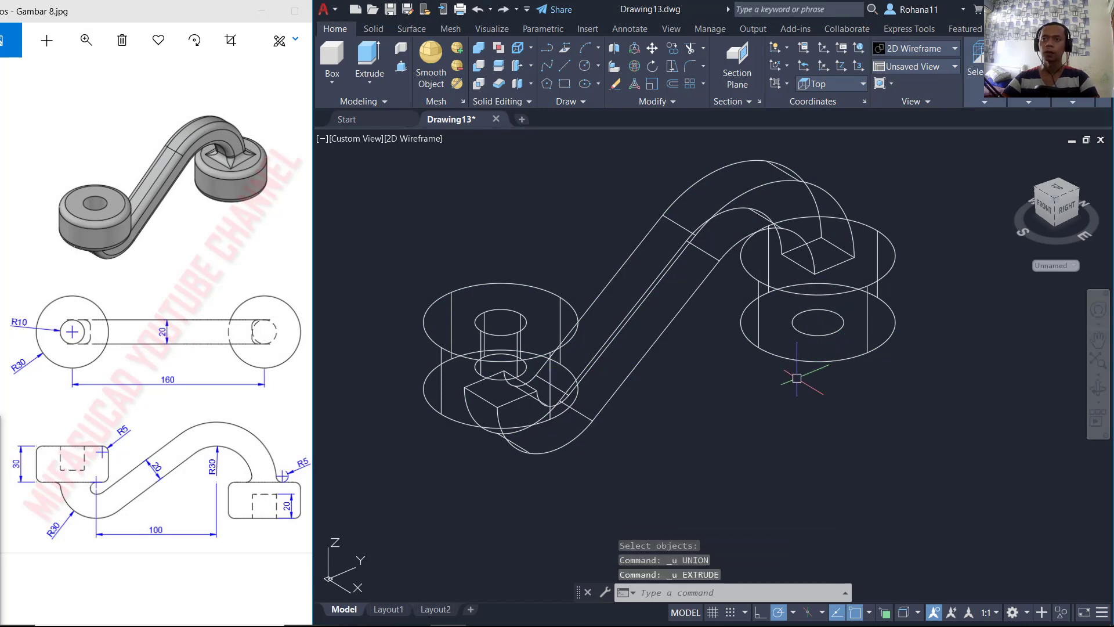
key("ctrl+y")
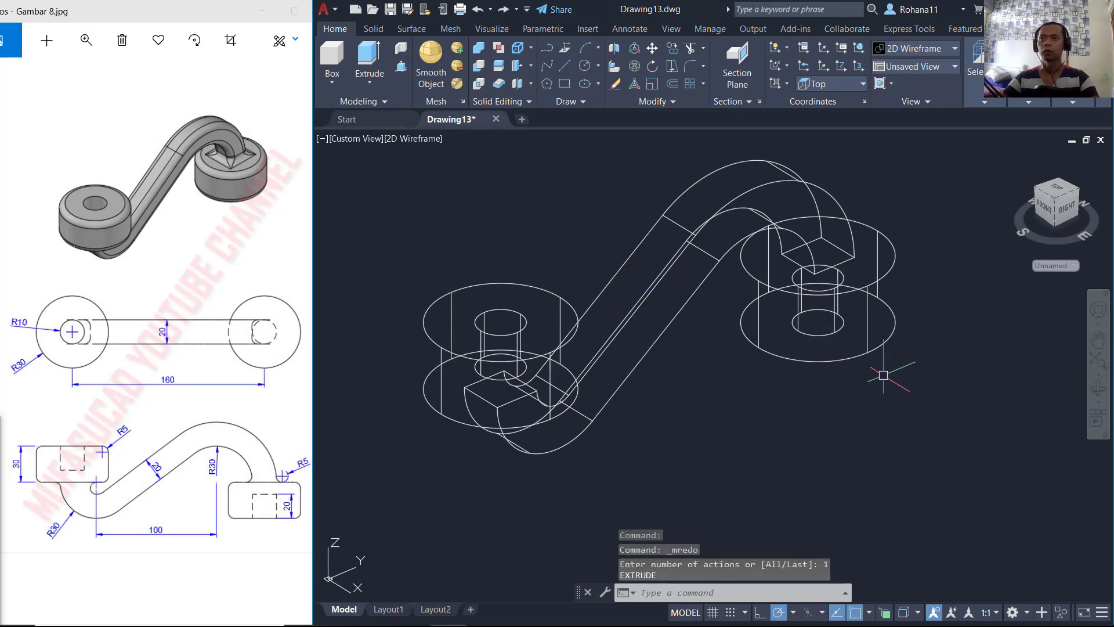
Step: Subtract the two inner cylinders from the S-link and bosses to cut through holes
type("S")
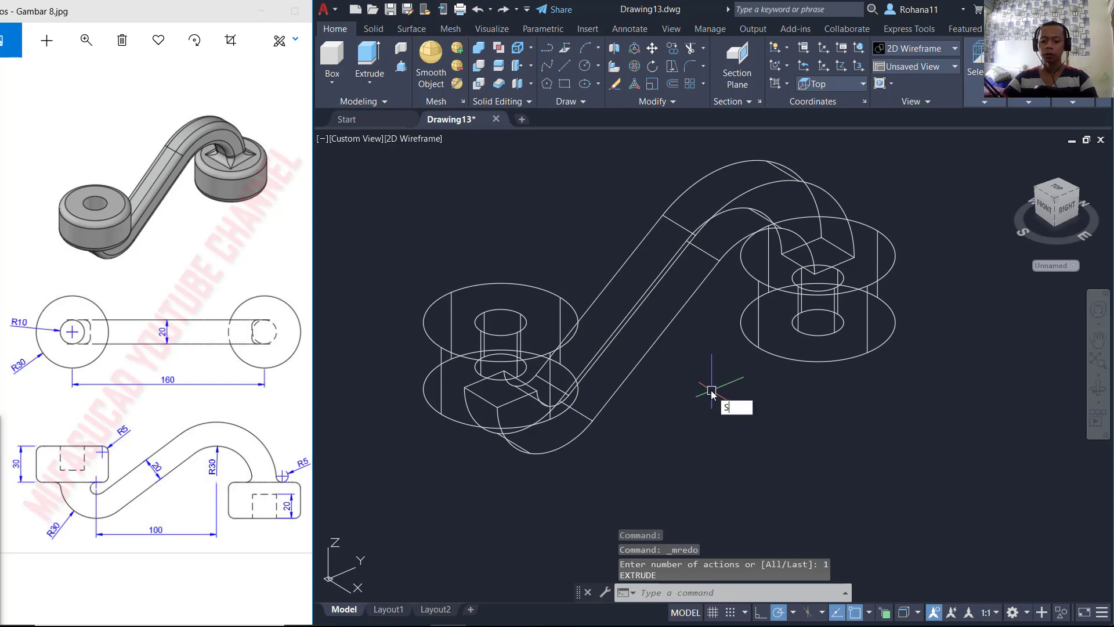
type("U")
key("Return")
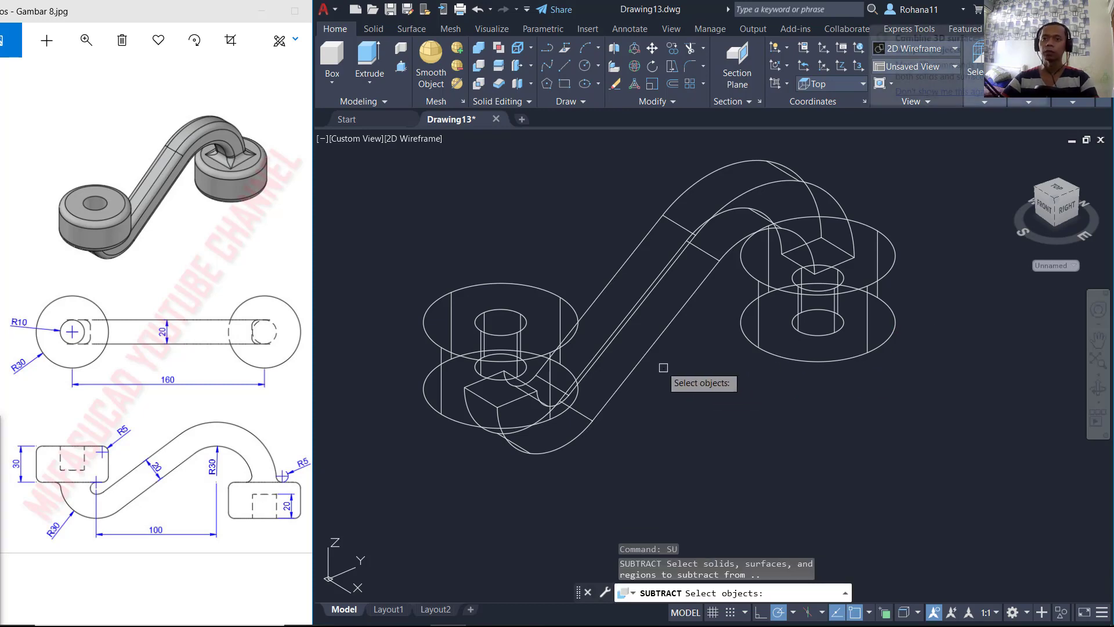
left_click(665, 335)
left_click(583, 394)
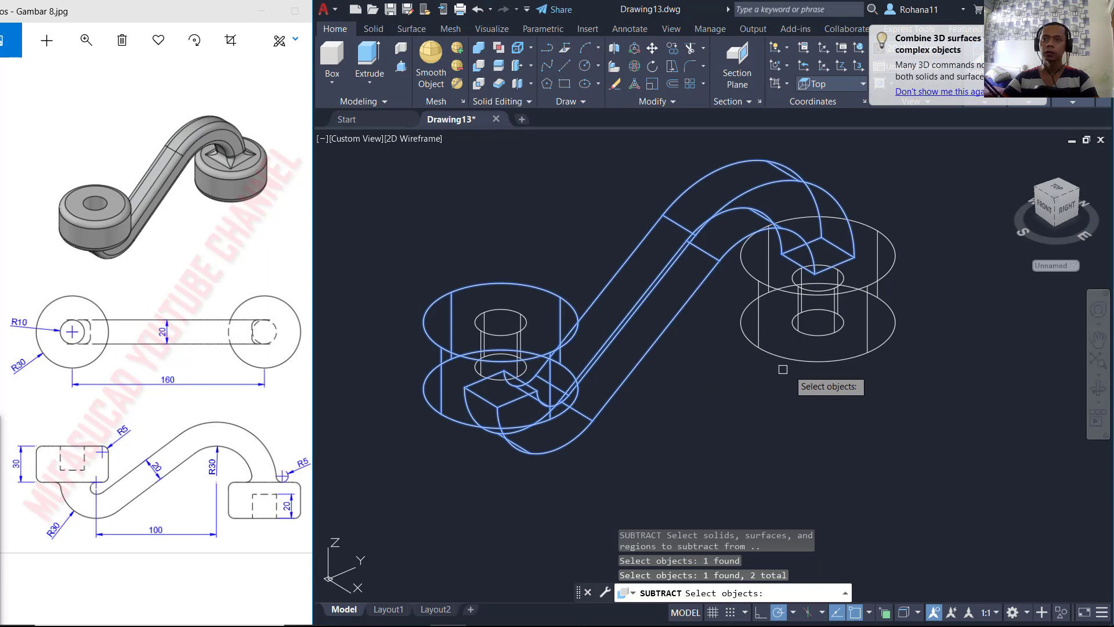
left_click(821, 365)
key("Return")
left_click(822, 336)
left_click(522, 334)
key("Return")
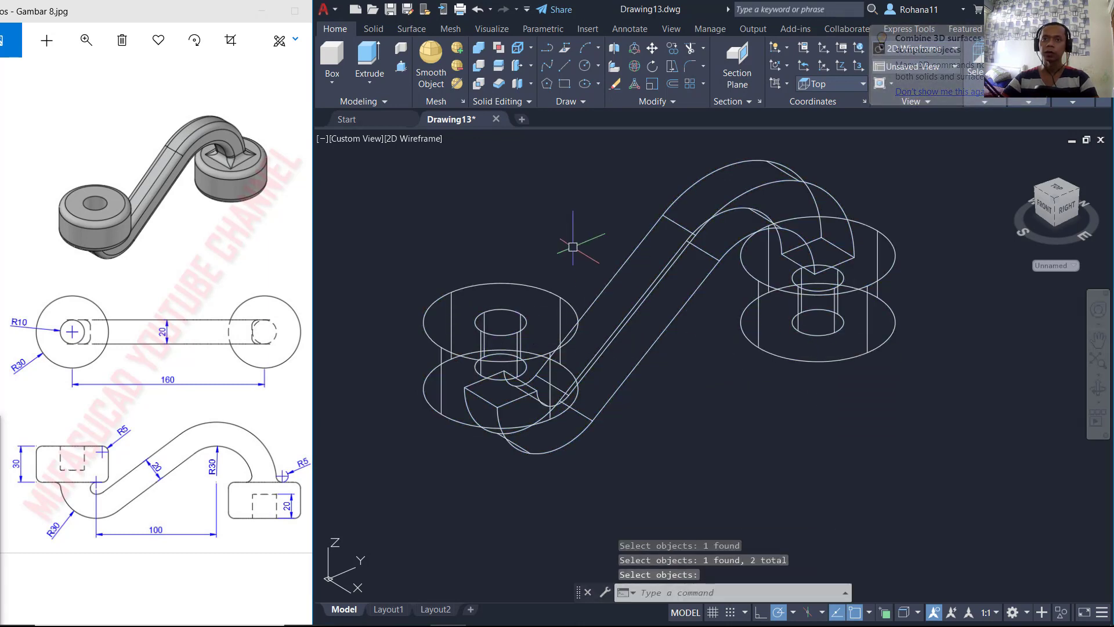
Step: Switch the viewport to the Shaded with Edges visual style and orbit the bracket
left_click(410, 138)
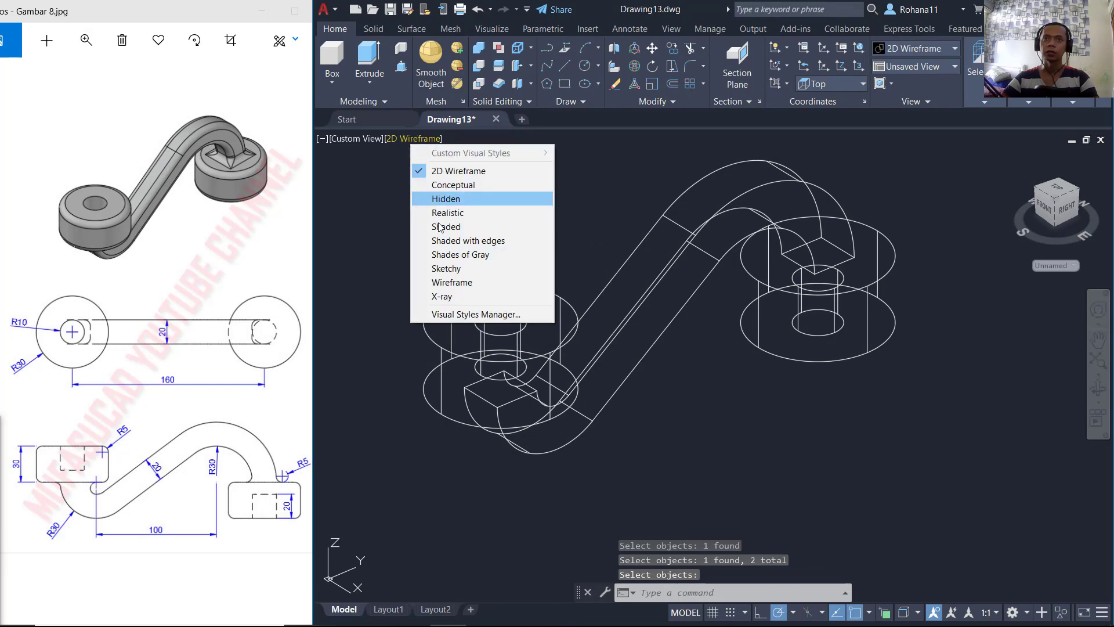
left_click(469, 241)
middle_click_drag(635, 329, 664, 345, "shift")
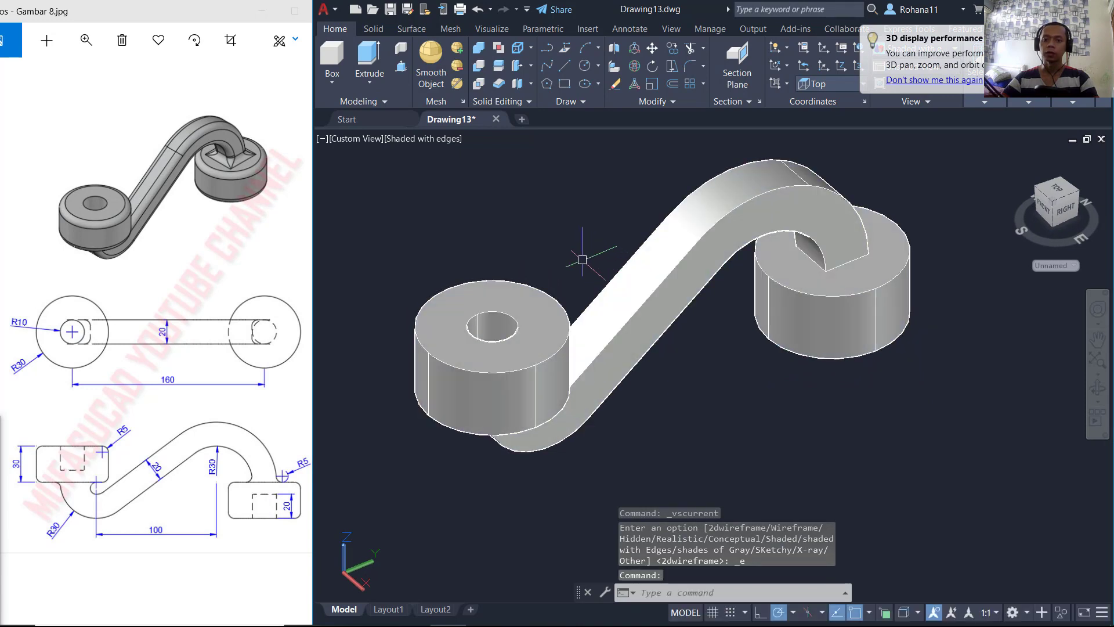
type("IL")
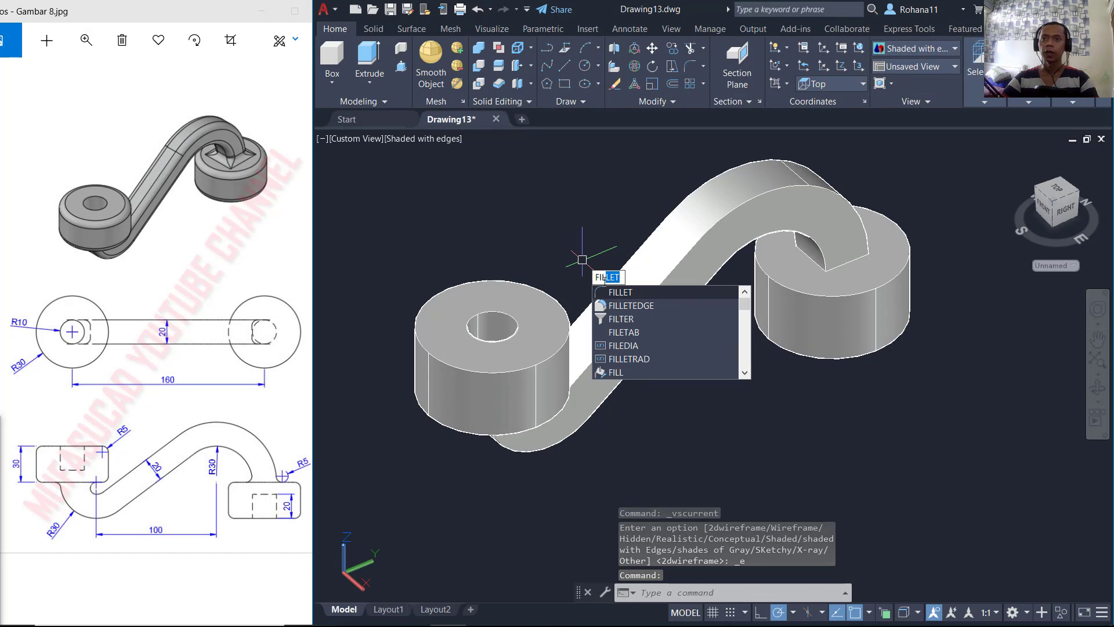
Step: Start an edge fillet with a radius of 5
left_click(633, 309)
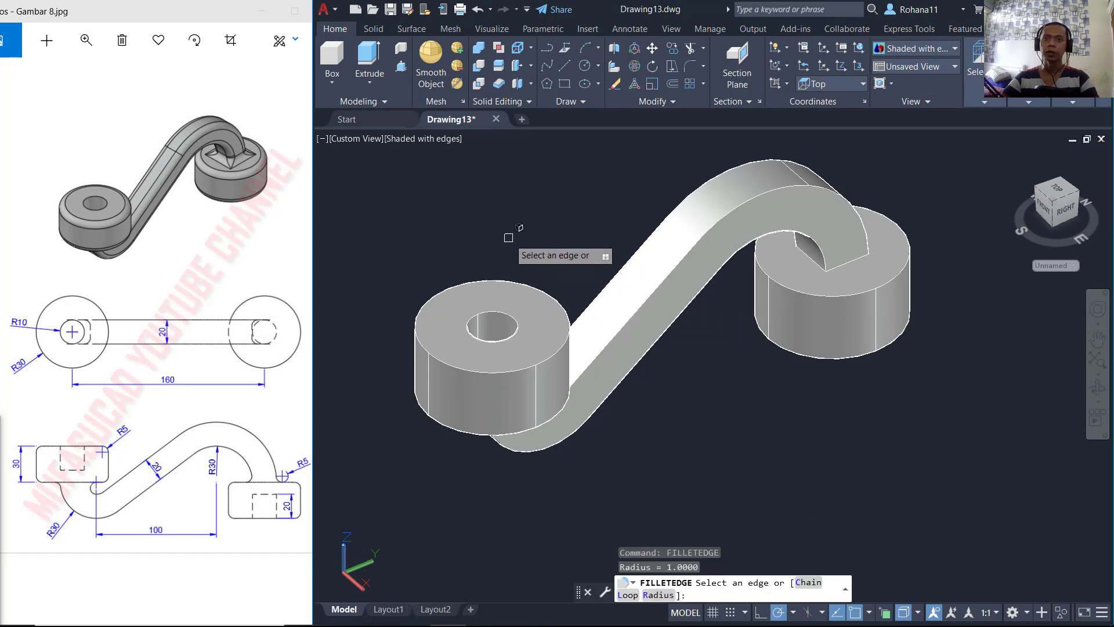
type("R")
key("Return")
type("5")
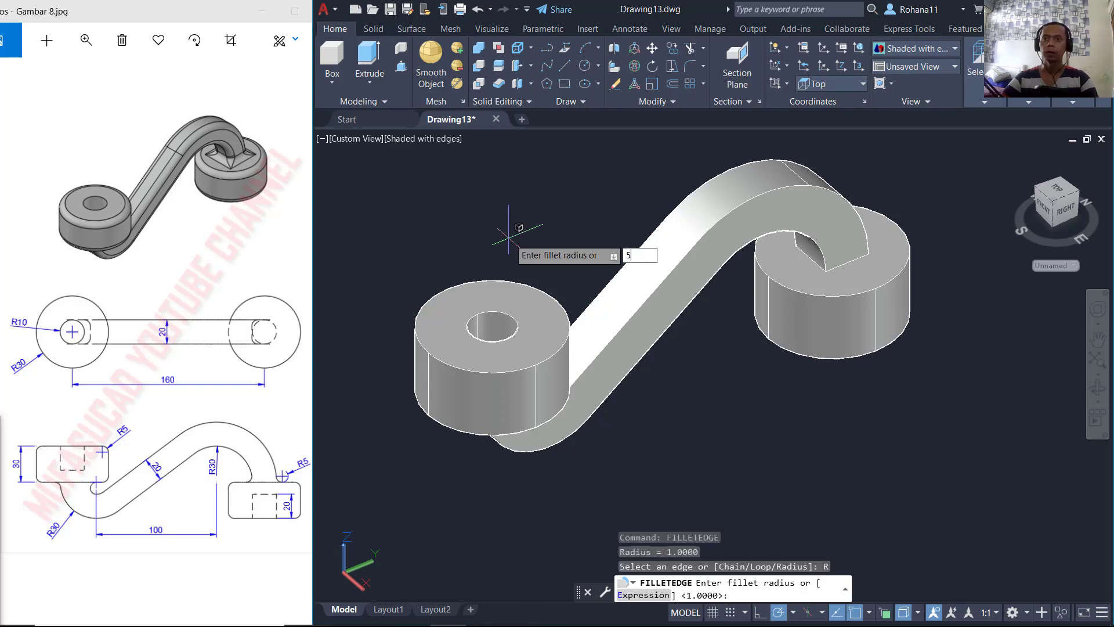
key("Return")
Step: Select both bosses' top and bottom rims, then the arm's top edge chain
left_click(504, 278)
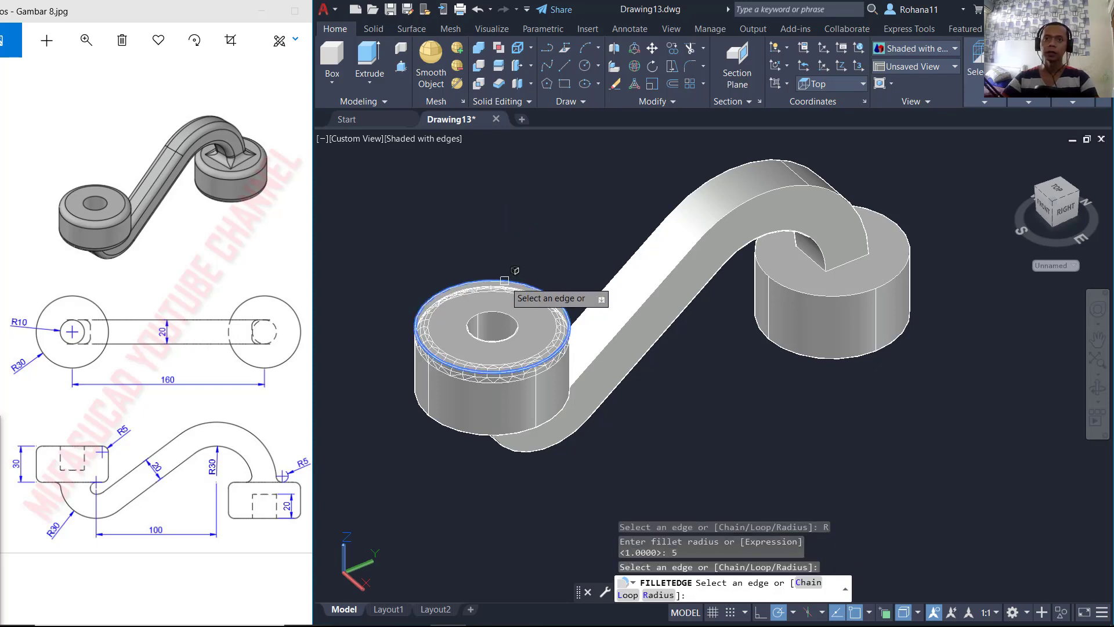
left_click(445, 426)
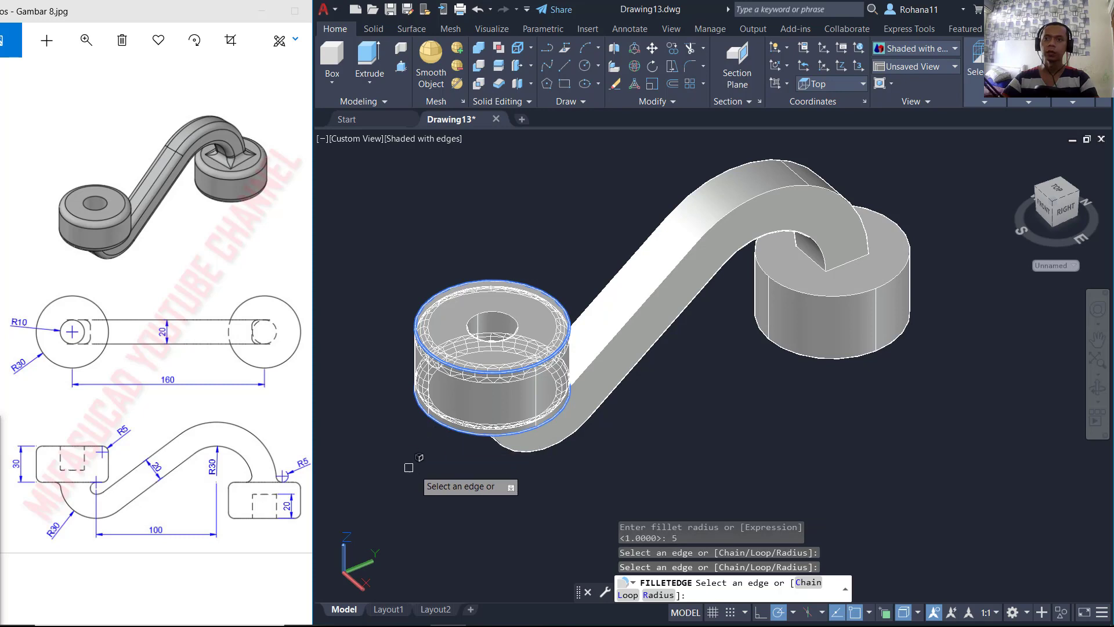
left_click(904, 271)
left_click(889, 343)
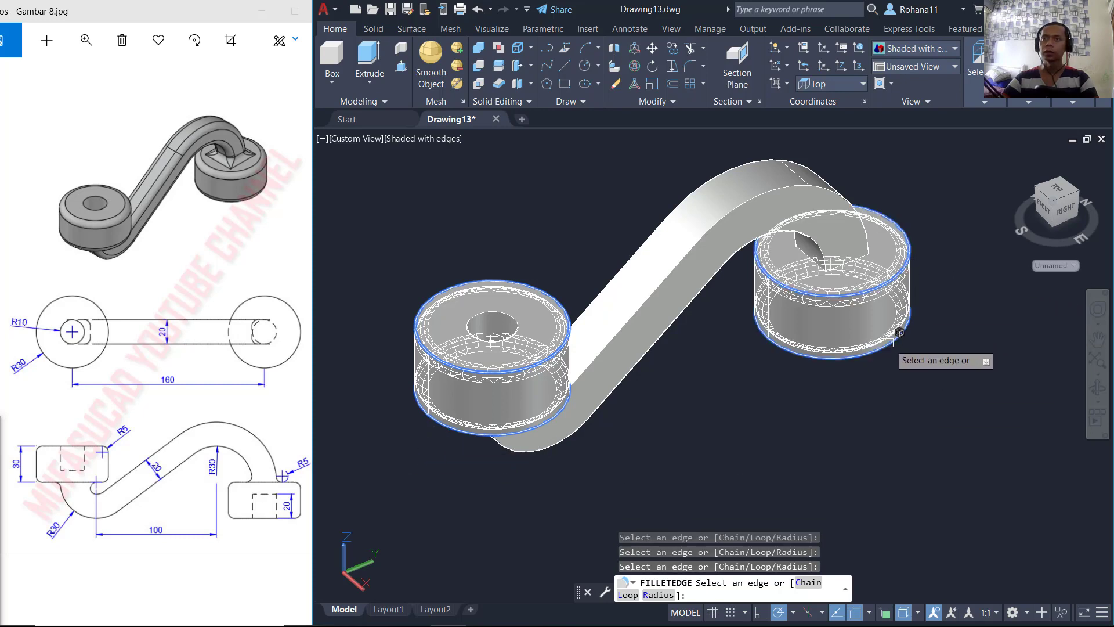
right_click(677, 264)
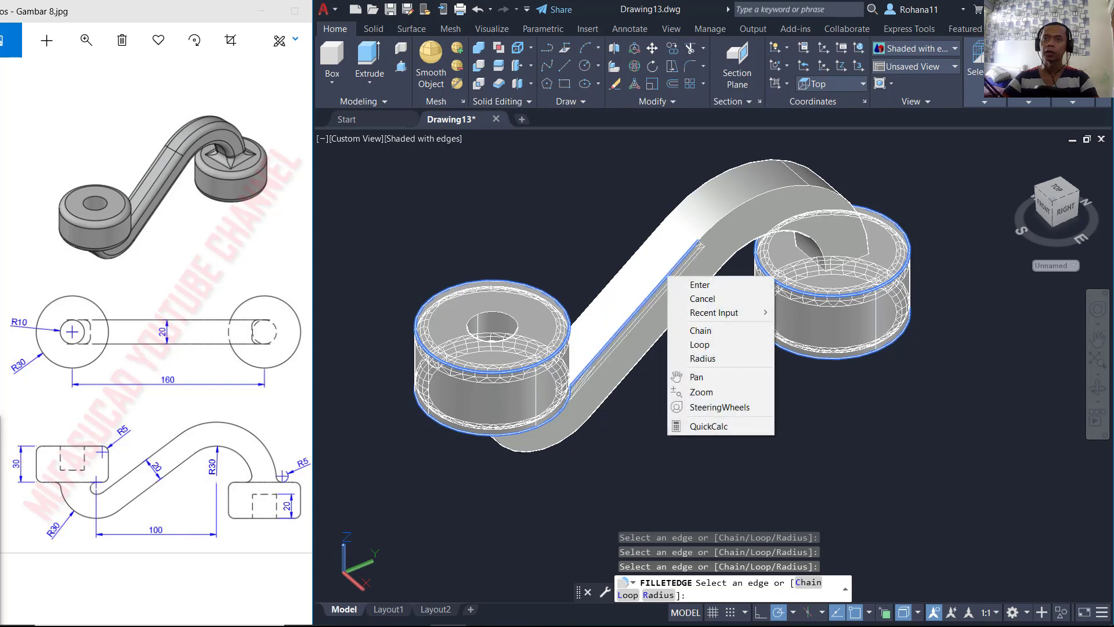
left_click(702, 330)
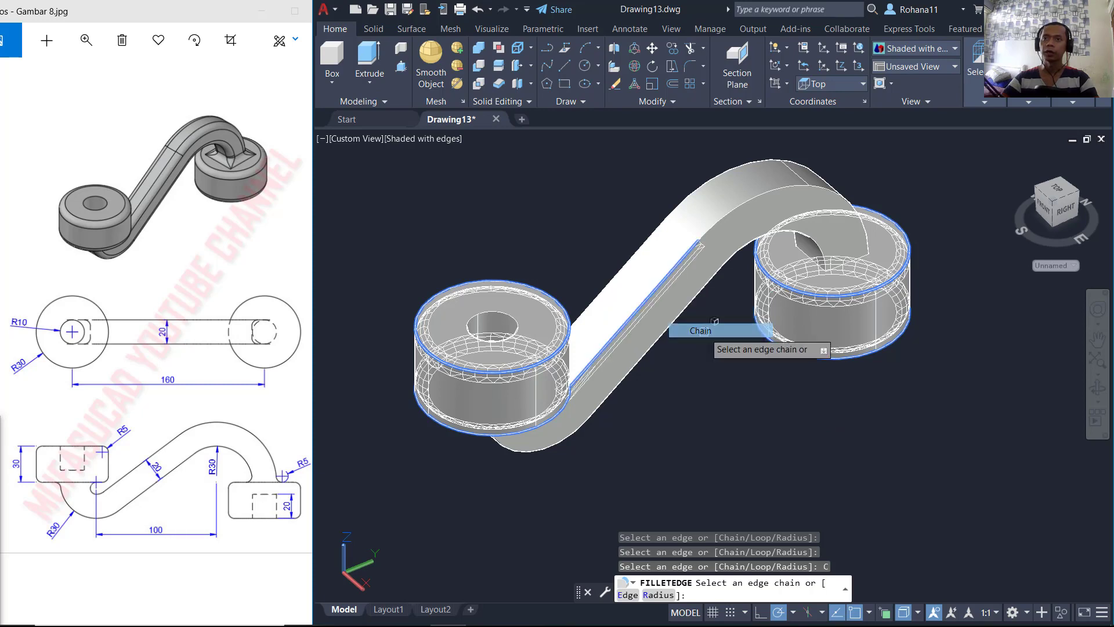
left_click(724, 221)
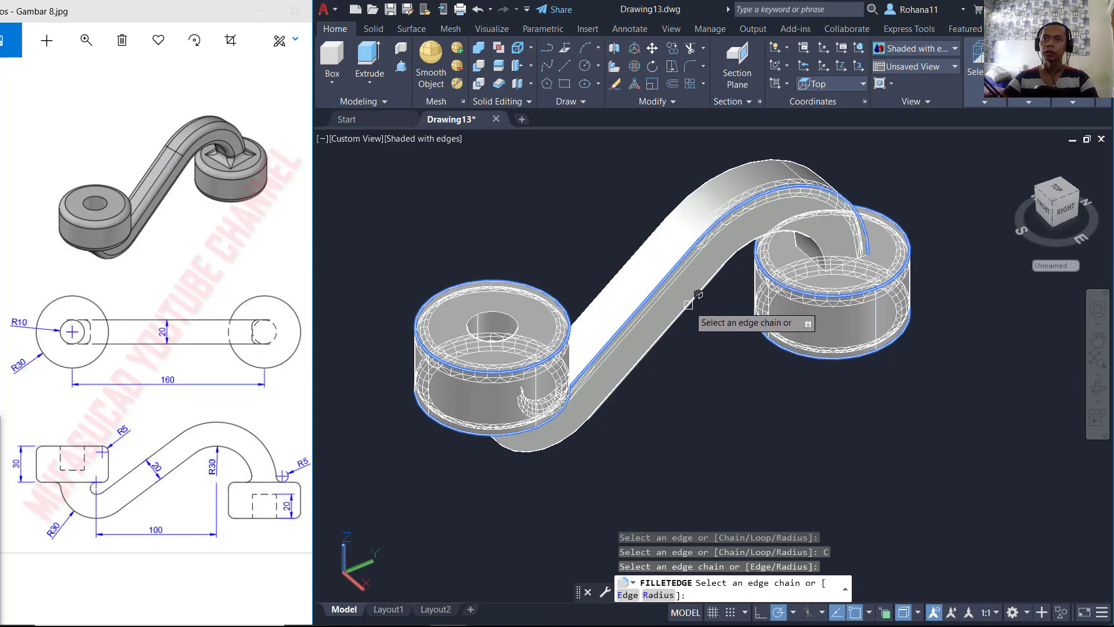
Step: Add the arm's inner top edge chain and the boss cut's edges to the fillet
middle_click_drag(666, 409, 894, 371, "shift")
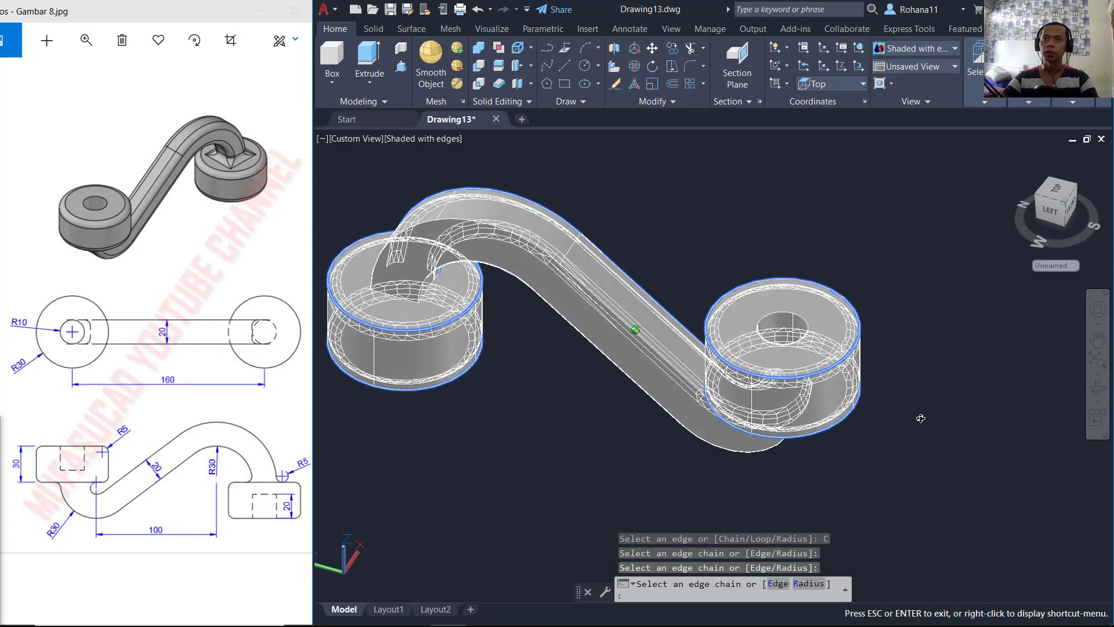
left_click(435, 223)
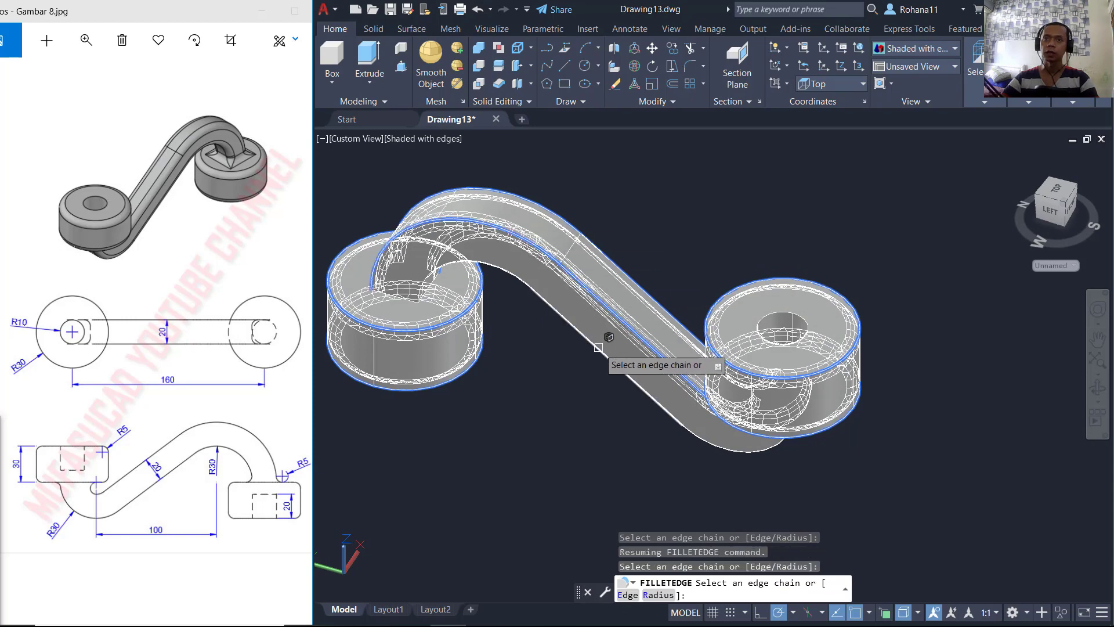
middle_click_drag(598, 347, 574, 349, "shift")
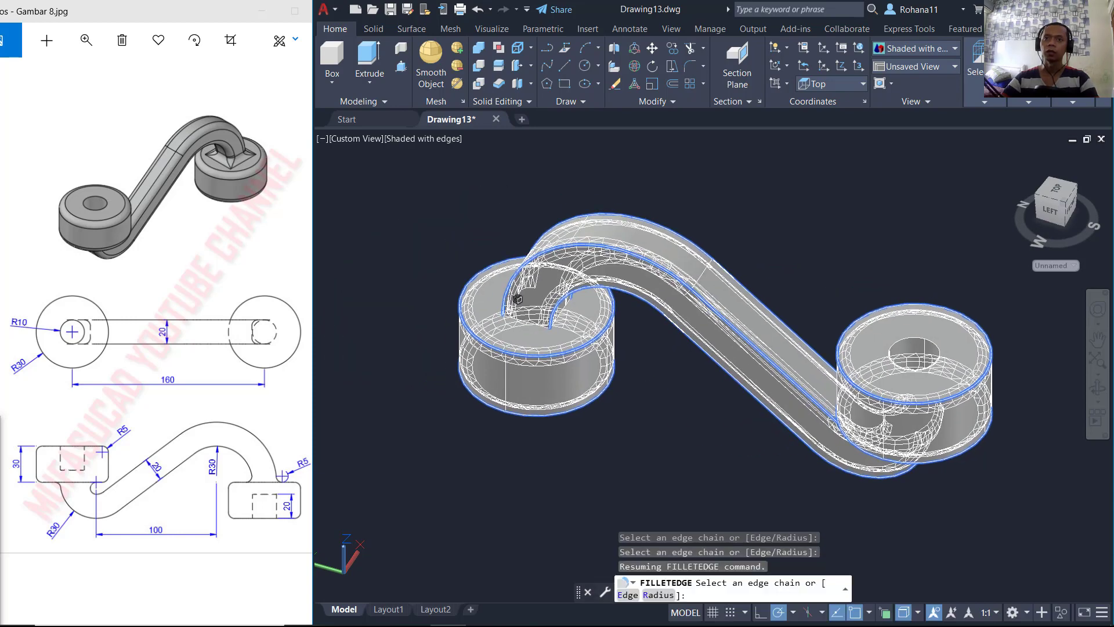
scroll(561, 344, "up", 5)
scroll(561, 345, "up", 3)
left_click(618, 333)
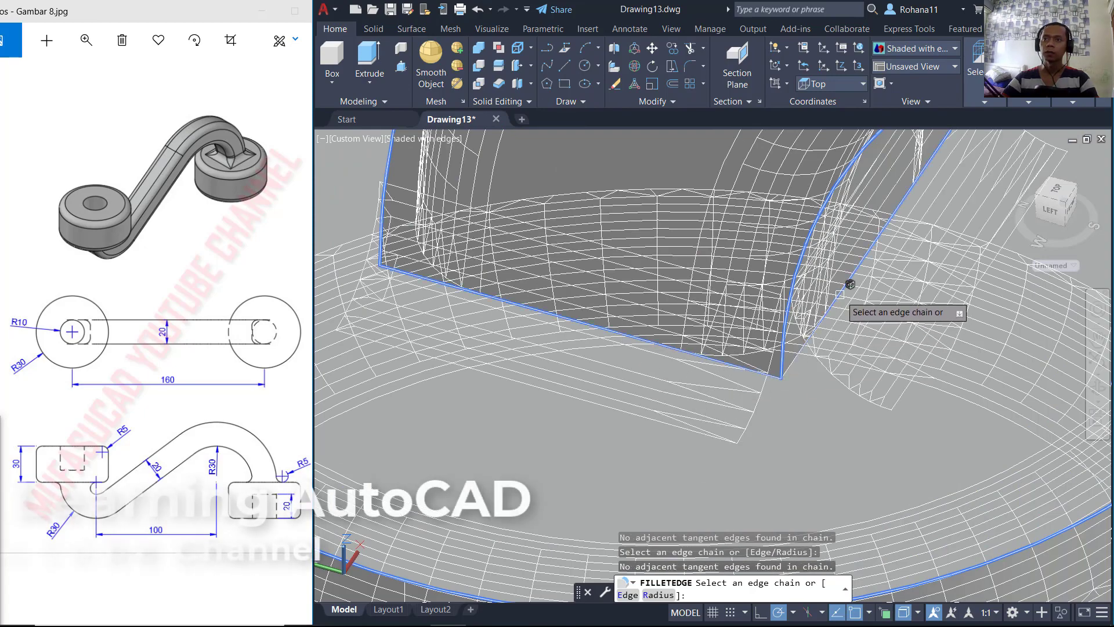
scroll(847, 301, "down", 5)
middle_click_drag(846, 311, 846, 376, "shift")
scroll(678, 306, "up", 3)
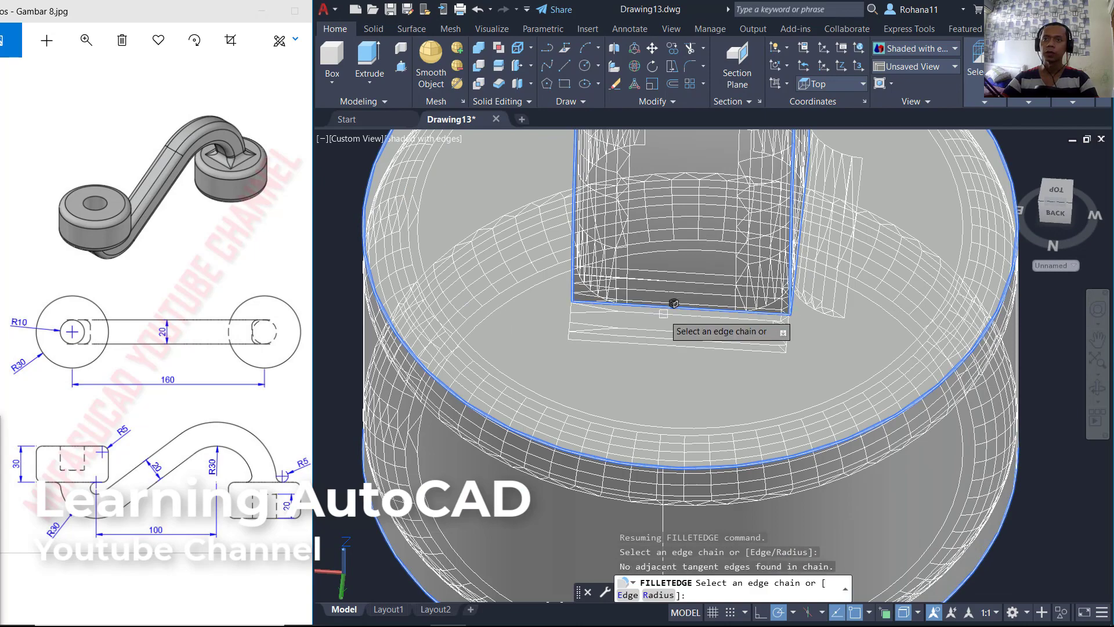
middle_click_drag(553, 349, 580, 360, "shift")
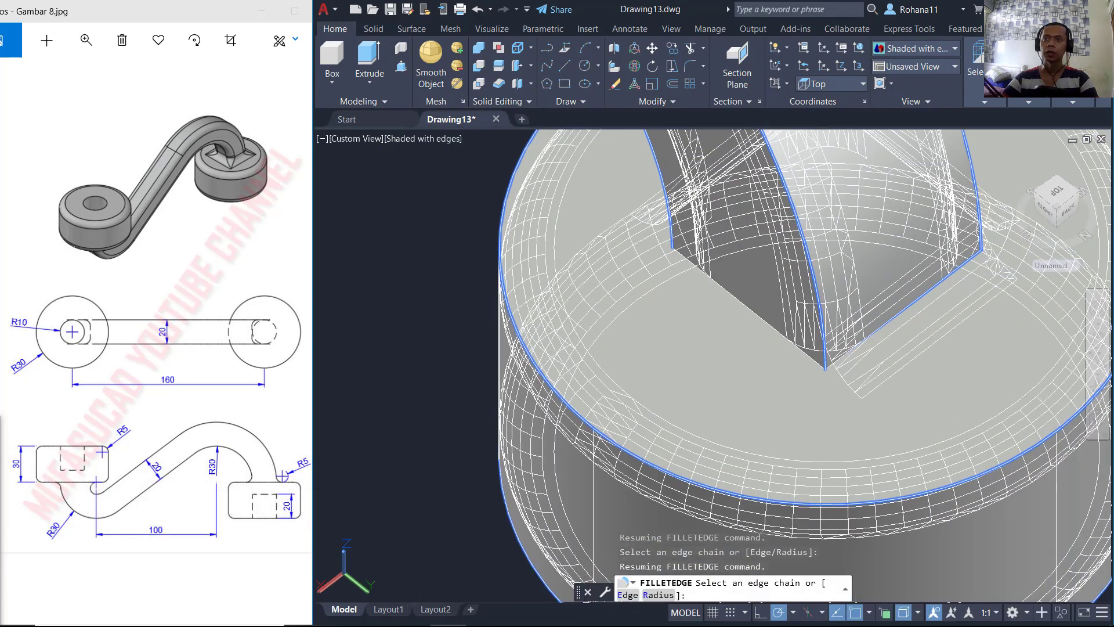
left_click(744, 303)
Step: Add the edge chains where the arm meets the bosses, including the underside junction
scroll(748, 310, "down", 6)
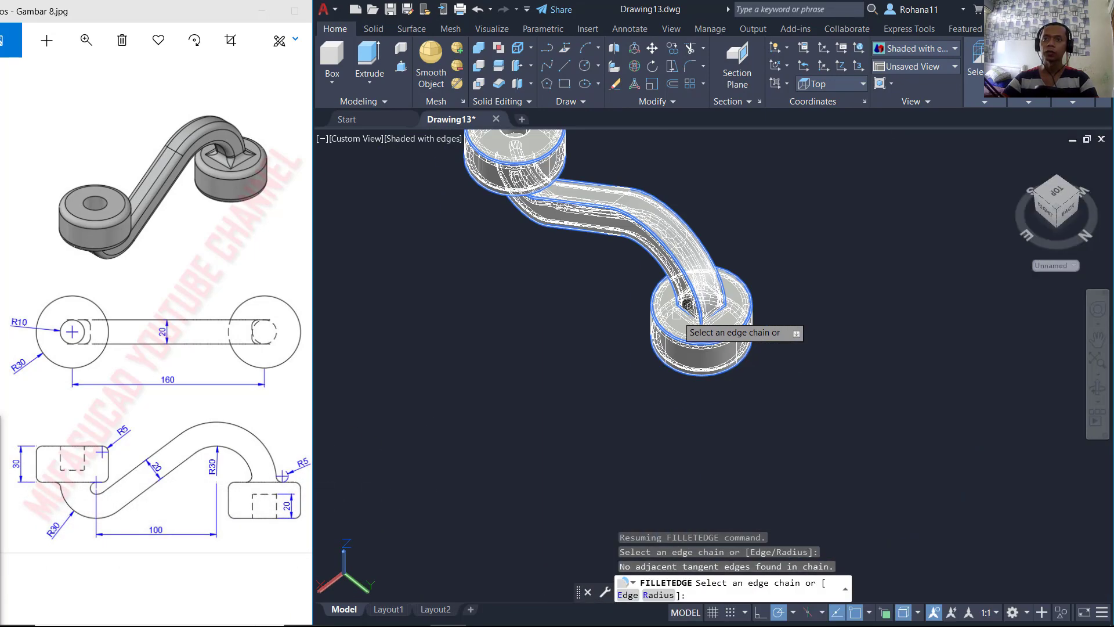
middle_click_drag(588, 288, 515, 348, "shift")
scroll(544, 358, "down", 3)
scroll(545, 358, "up", 8)
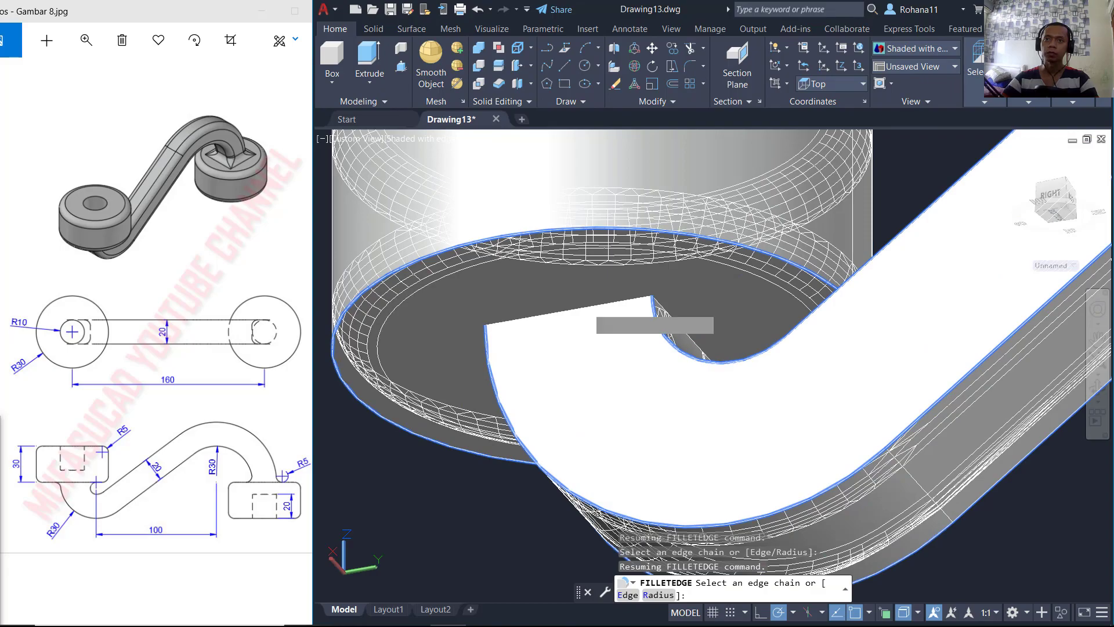
middle_click_drag(539, 348, 652, 533, "shift")
left_click(605, 217)
middle_click_drag(606, 217, 952, 406, "shift")
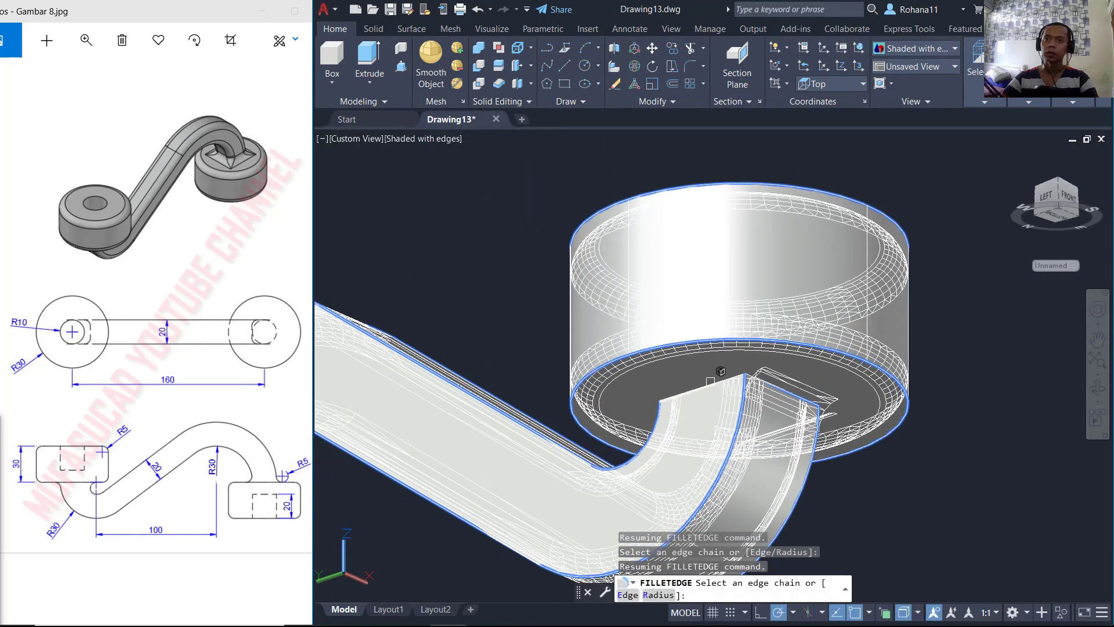
scroll(712, 380, "up", 5)
scroll(711, 380, "down", 5)
middle_click_drag(741, 383, 839, 436, "shift")
scroll(700, 383, "down", 3)
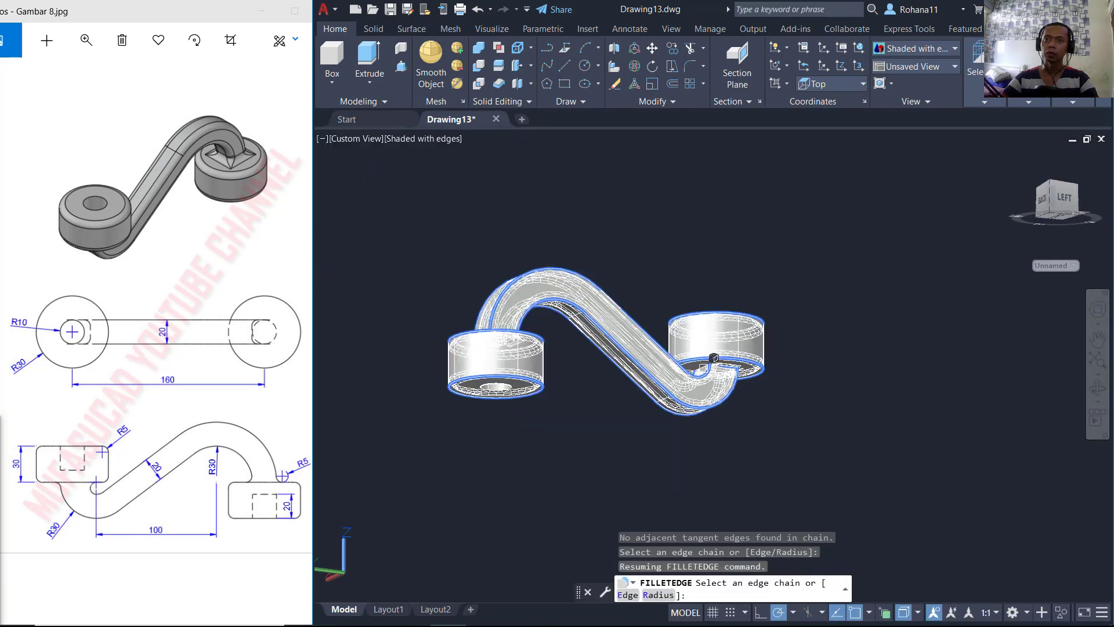
scroll(701, 383, "up", 8)
scroll(700, 397, "down", 1)
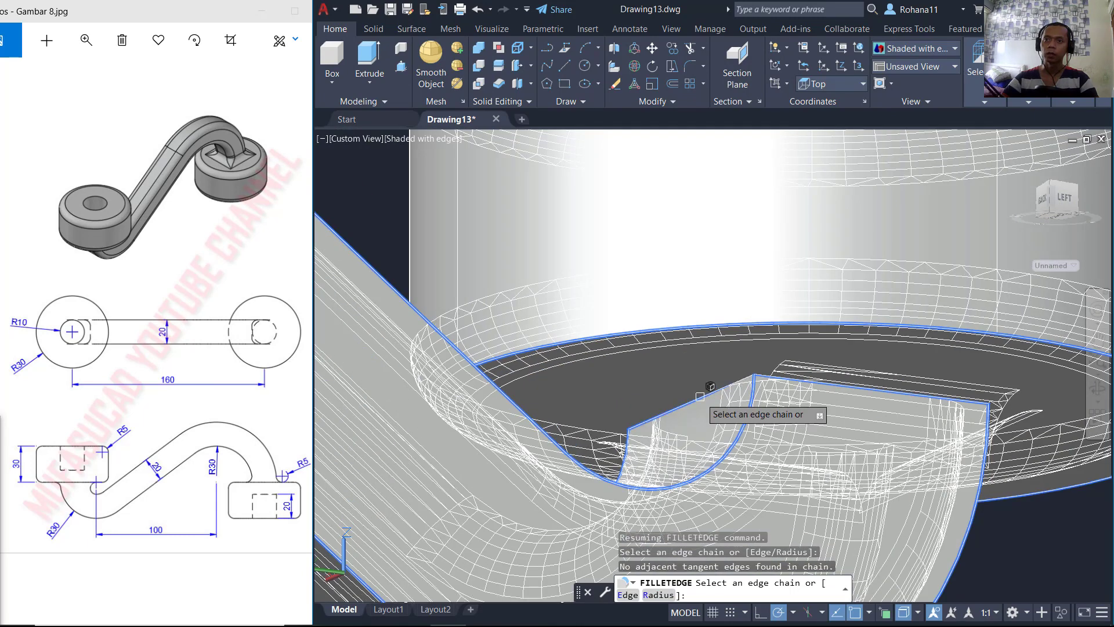
scroll(796, 411, "down", 4)
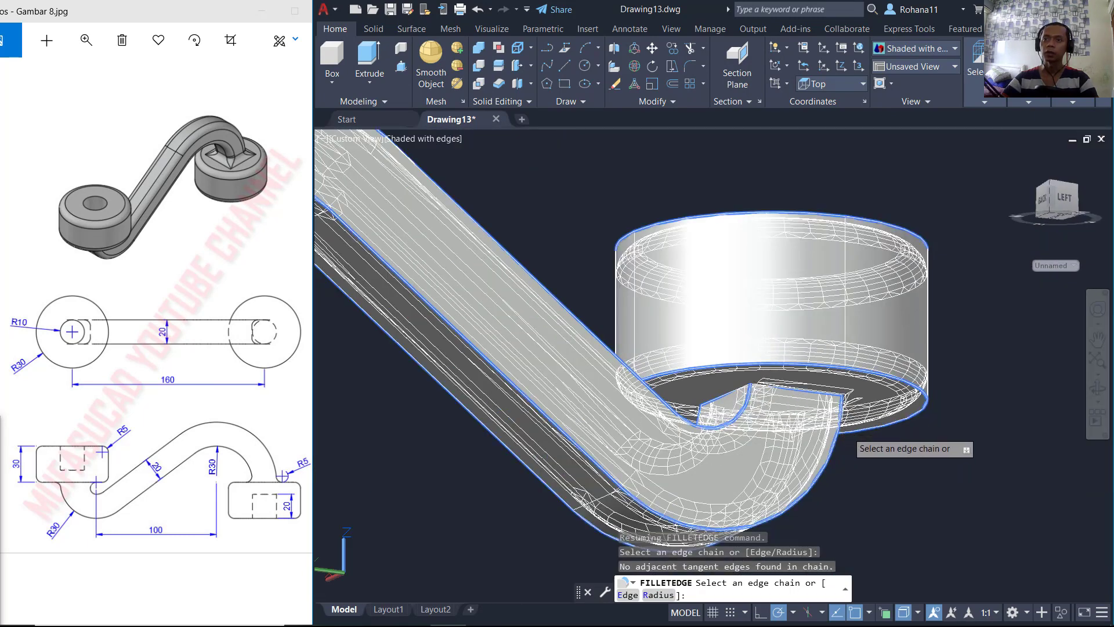
left_click(839, 432)
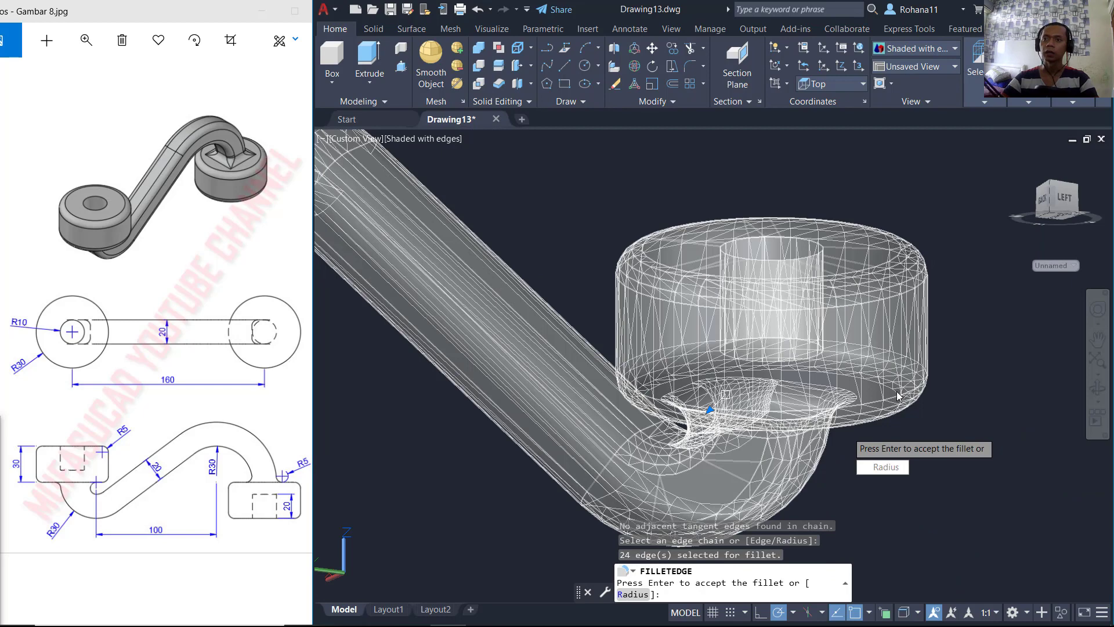
scroll(824, 371, "down", 5)
middle_click_drag(748, 406, 719, 409, "shift")
Step: Apply the radius-5 fillet to all 24 selected edges and cancel the repeated command
key("Return")
left_click(833, 229)
left_click(659, 423)
key("Return")
middle_click_drag(631, 411, 736, 391, "shift")
key("Escape")
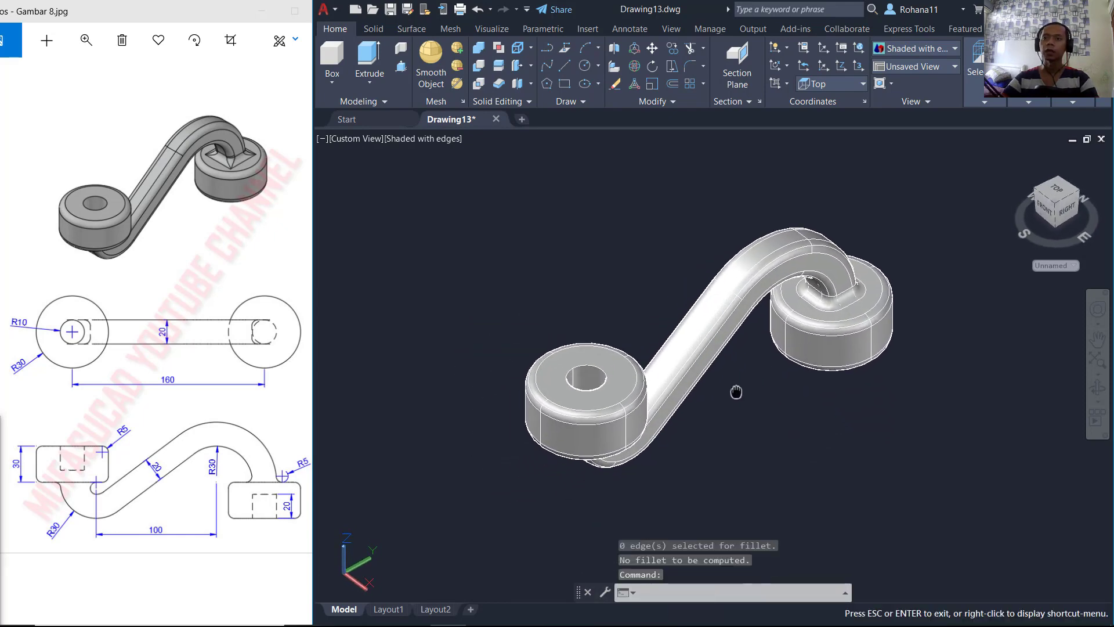